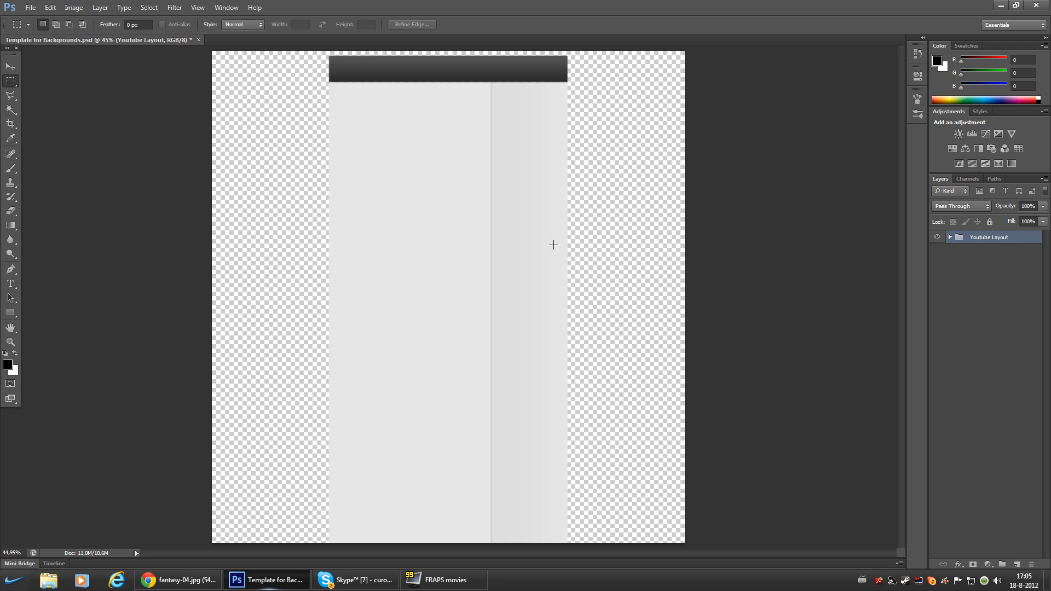
left_click(1018, 564)
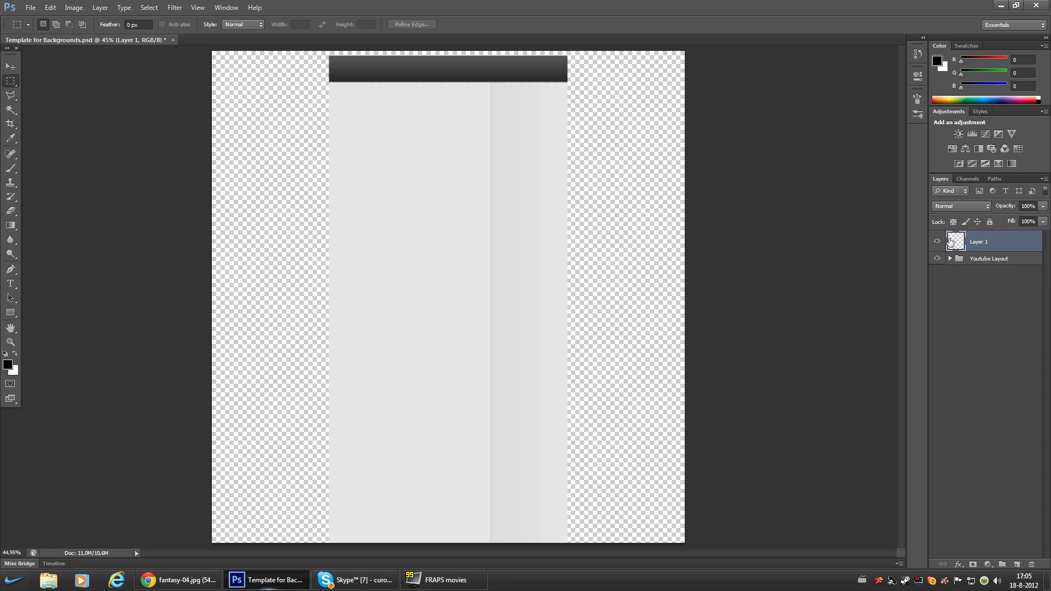
key("Delete")
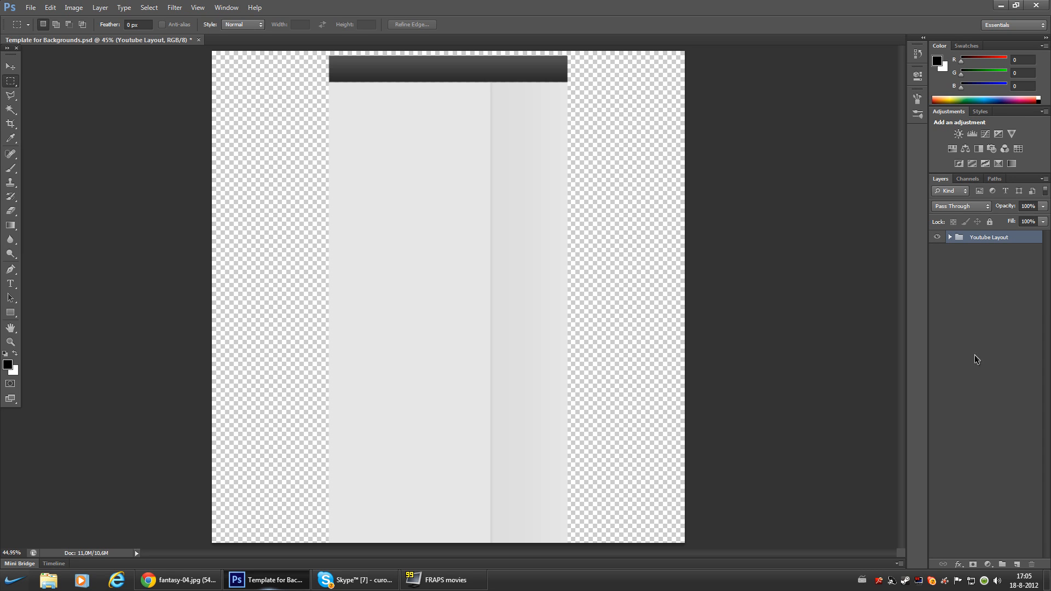
left_click(989, 564)
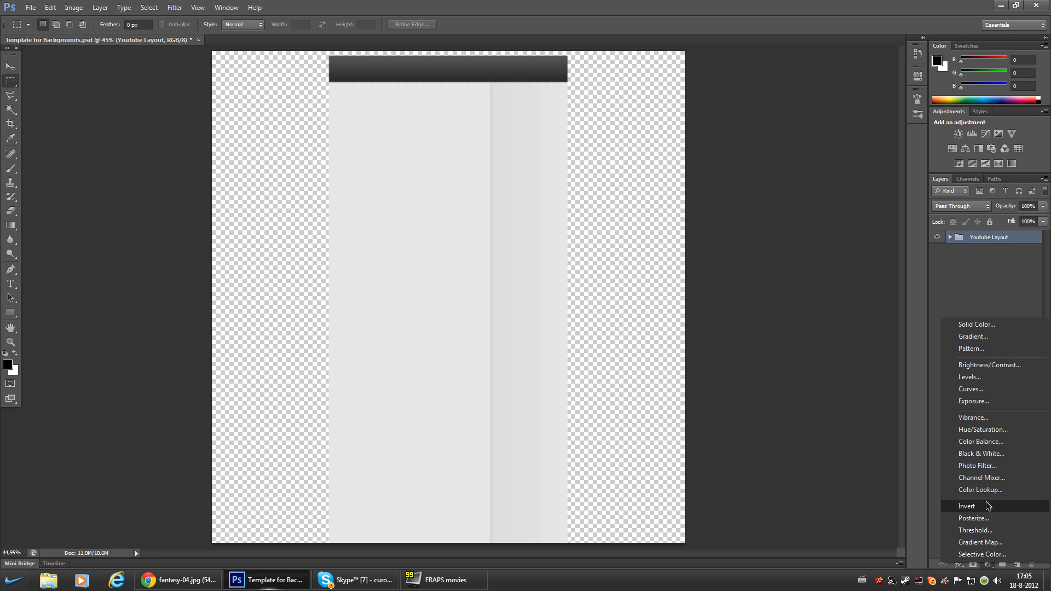
left_click(973, 336)
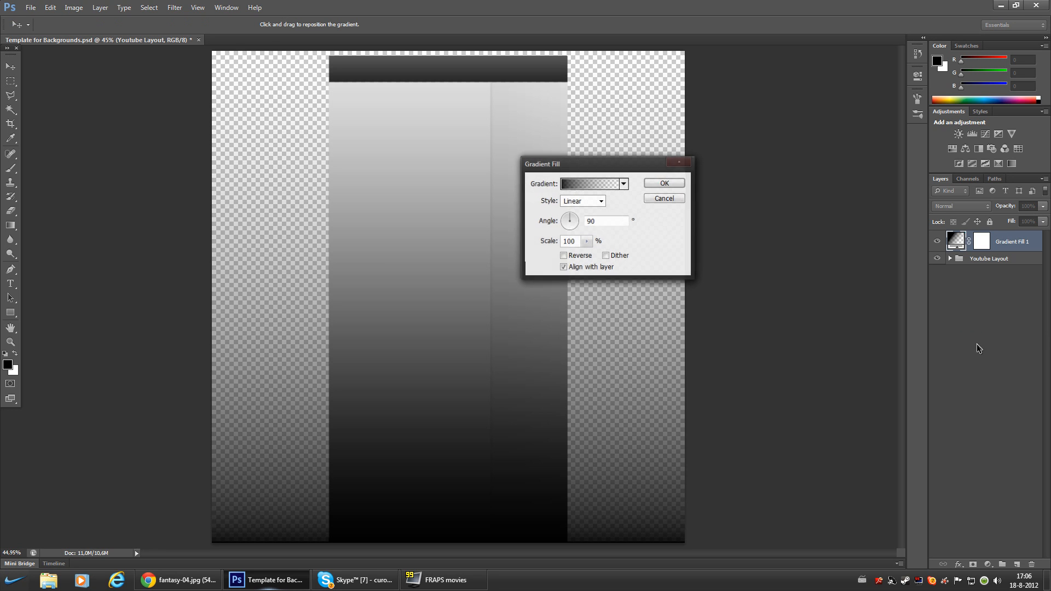
left_click(675, 162)
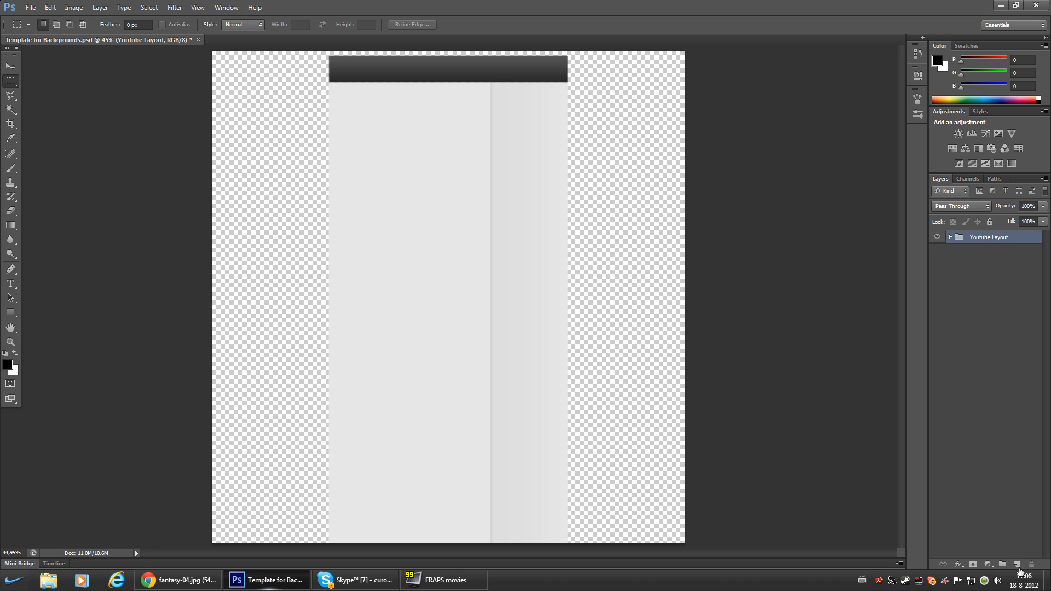
- Add a Gradient fill layer and load the Red, Green preset in its gradient editor
left_click(988, 565)
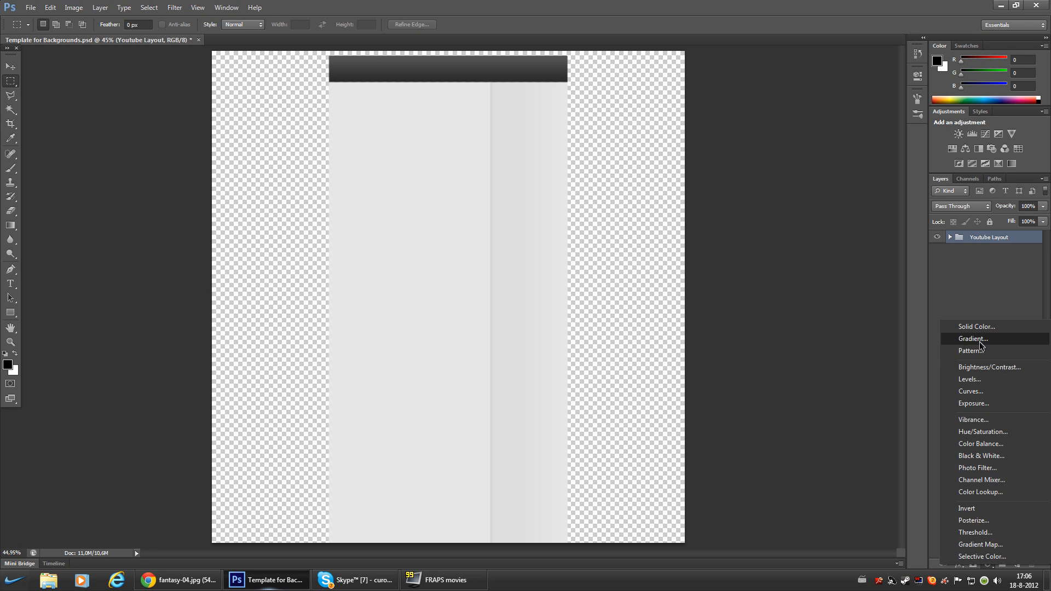
left_click(973, 339)
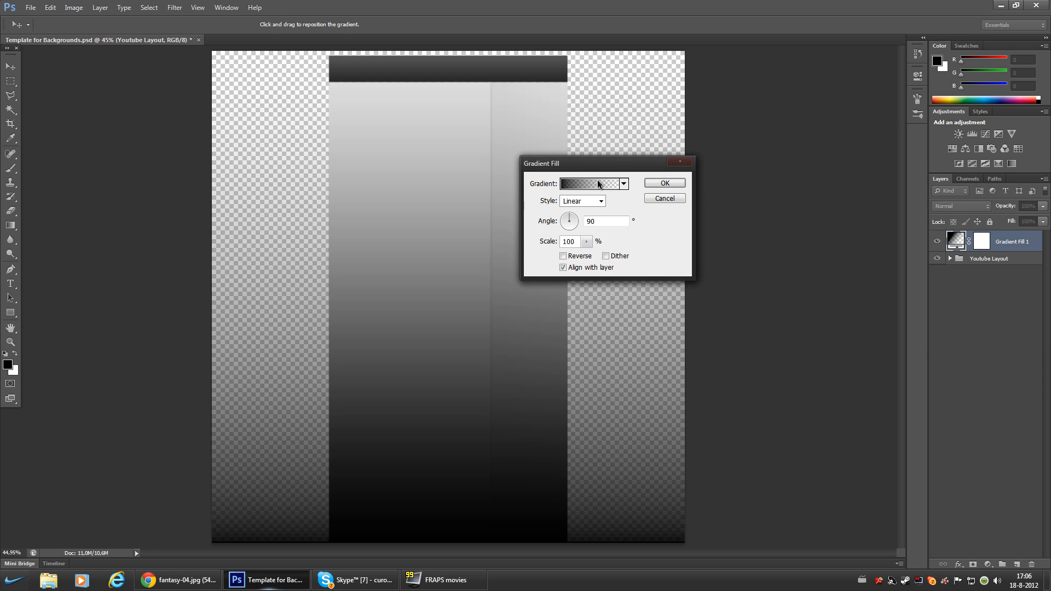
left_click(598, 184)
left_click(641, 131)
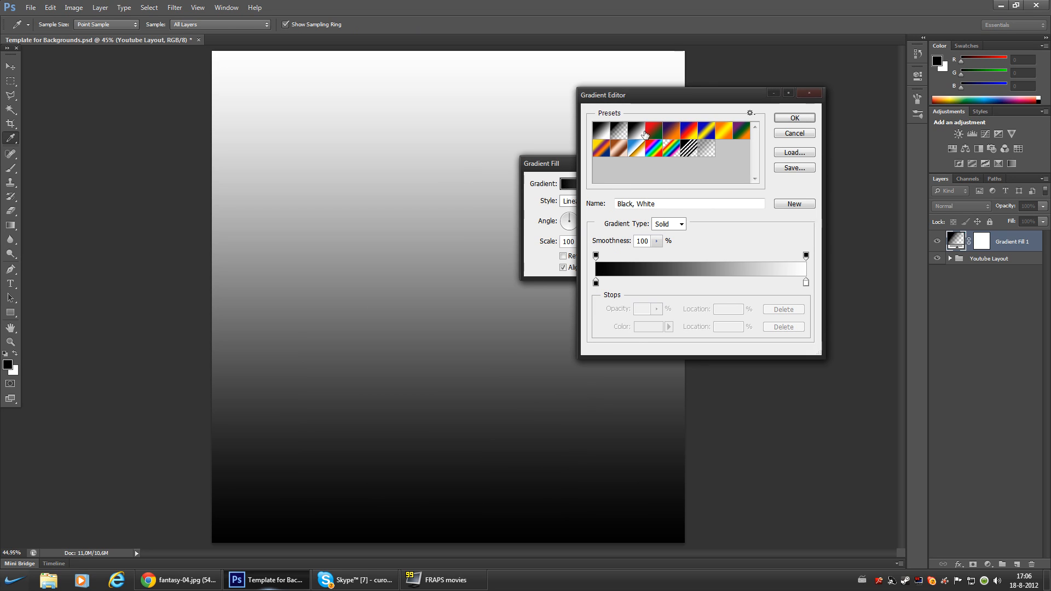
left_click(659, 133)
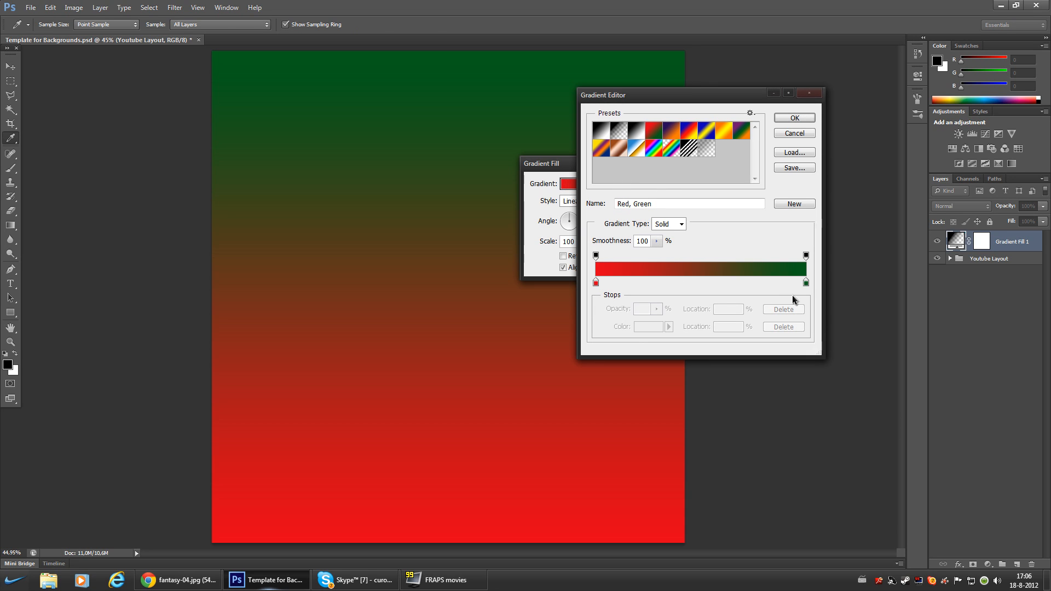
- Recolor the gradient's green end stop to dark red 600007 and accept the edited gradient
double_click(806, 283)
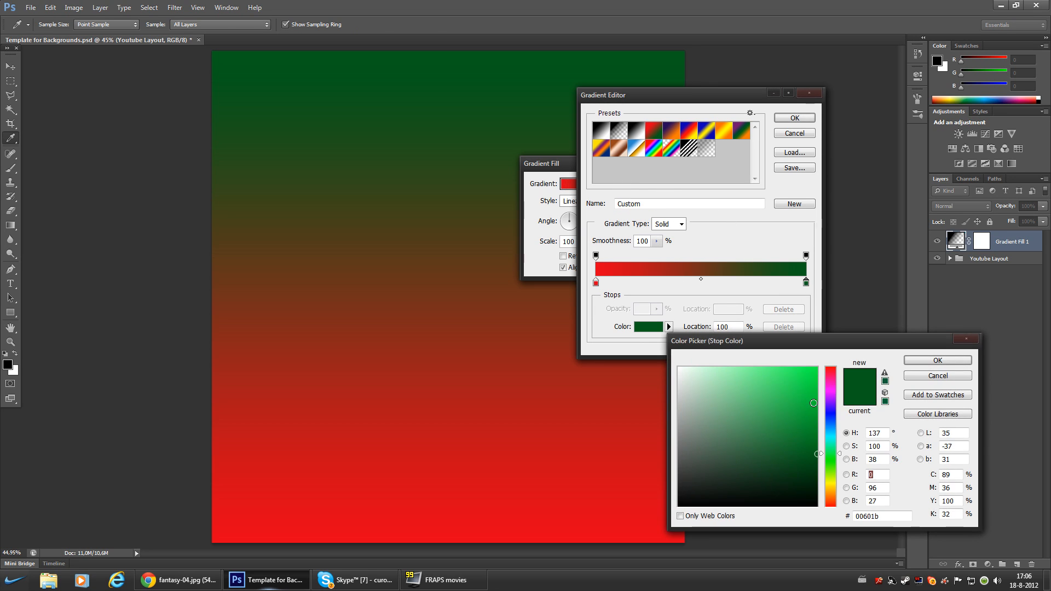
left_click_drag(831, 399, 831, 370)
left_click(919, 364)
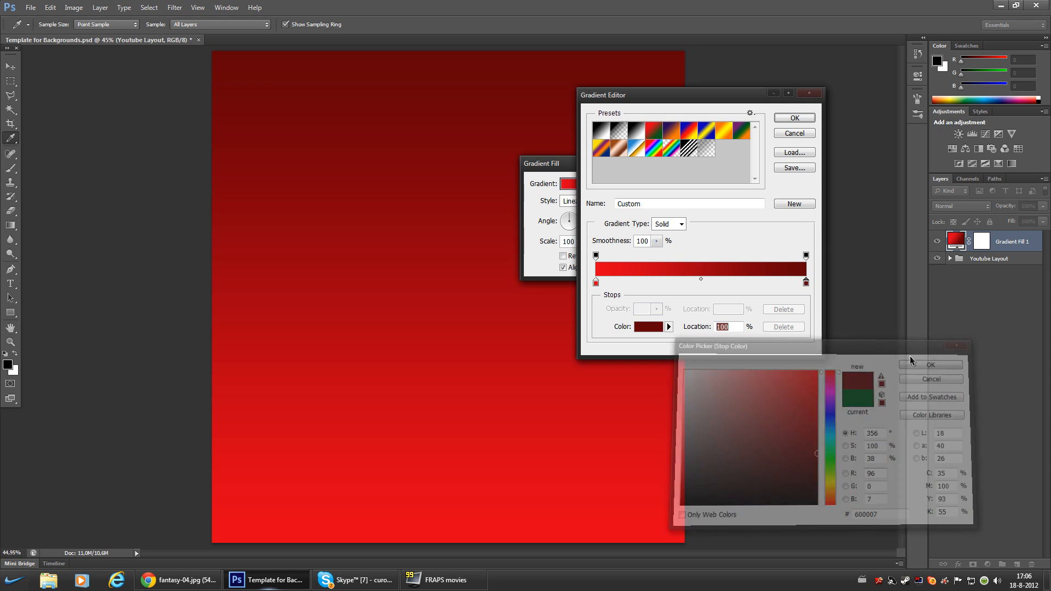
left_click(797, 118)
- Make the gradient fill Radial at 160% scale and move its layer below the Youtube Layout group
left_click(585, 201)
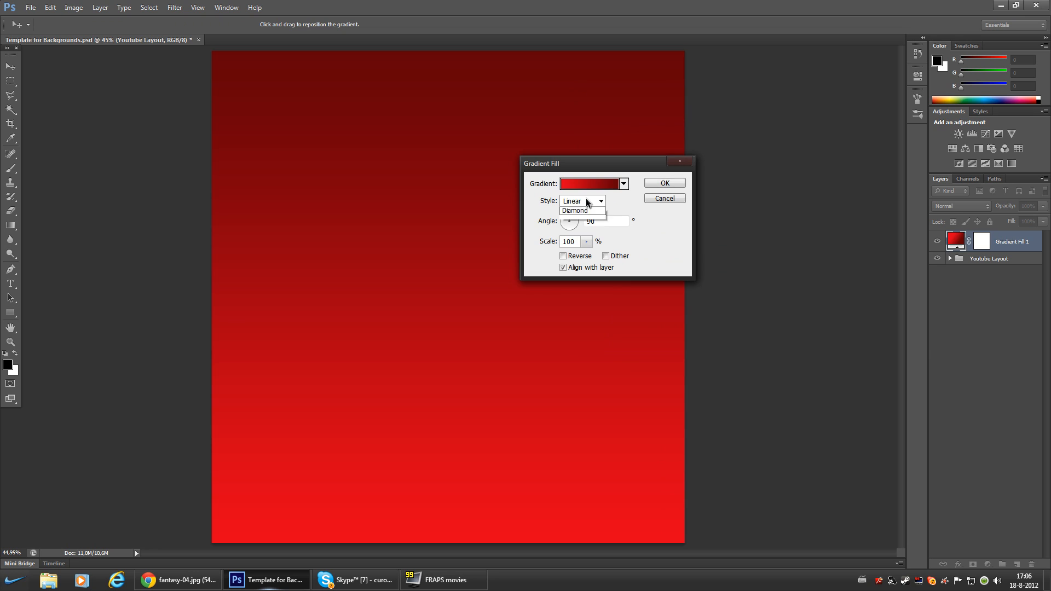
left_click(575, 223)
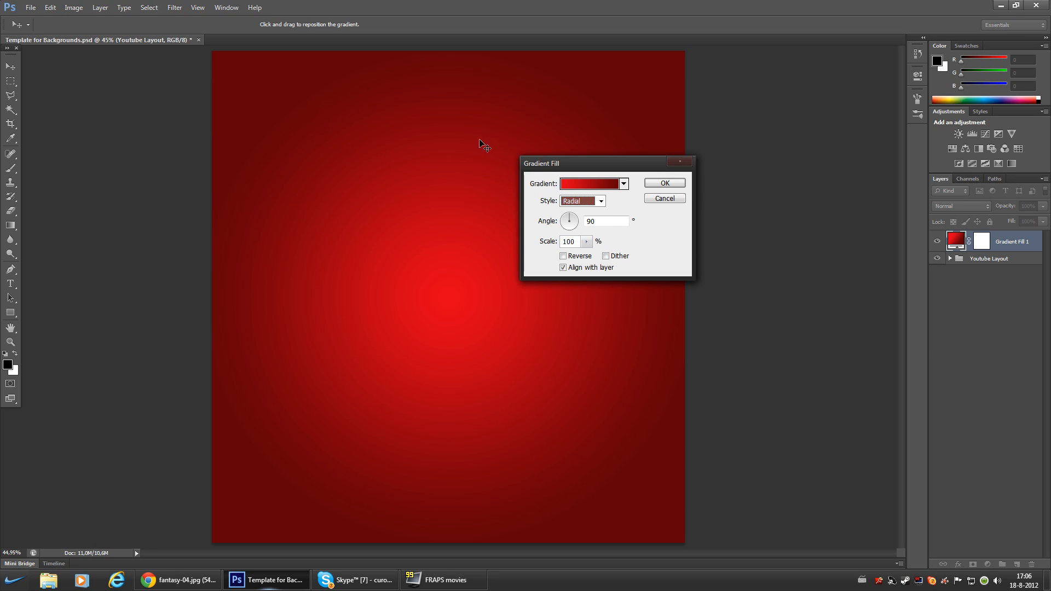
left_click(571, 242)
key("BackSpace")
type("60")
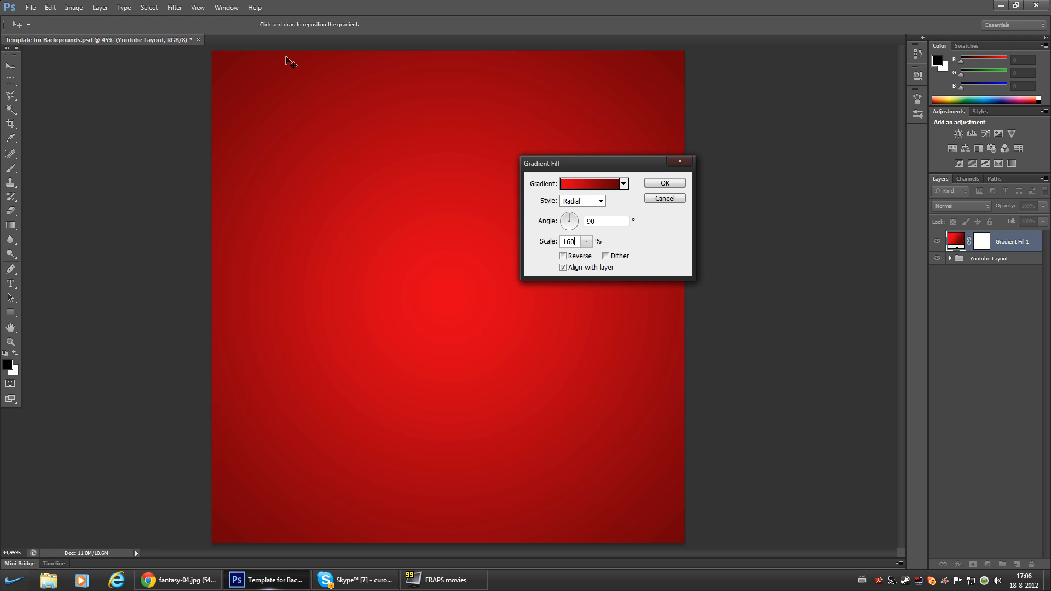
left_click(656, 184)
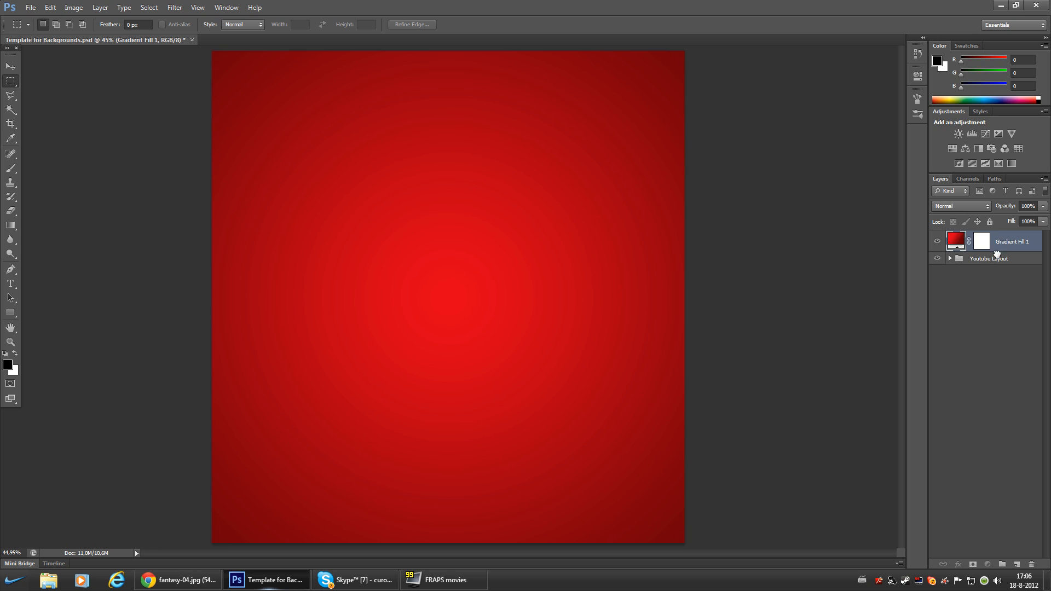
left_click_drag(997, 254, 989, 288)
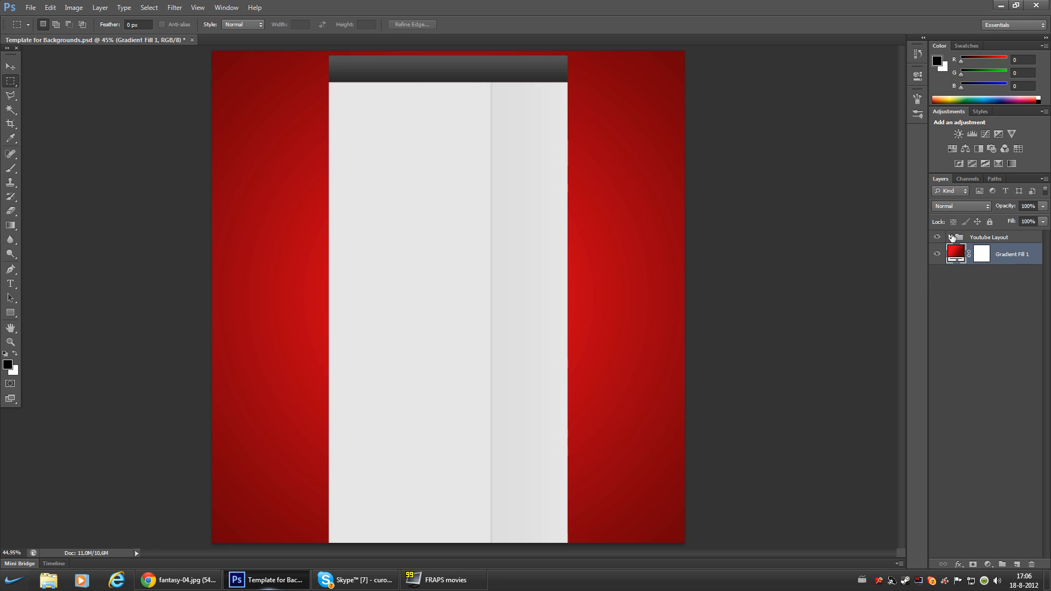
- Expand the Youtube Layout group to review its Top Box, Lower Left and Lower Right layers, and collapse it again
left_click(951, 237)
left_click(972, 260)
left_click(976, 278)
left_click(974, 297)
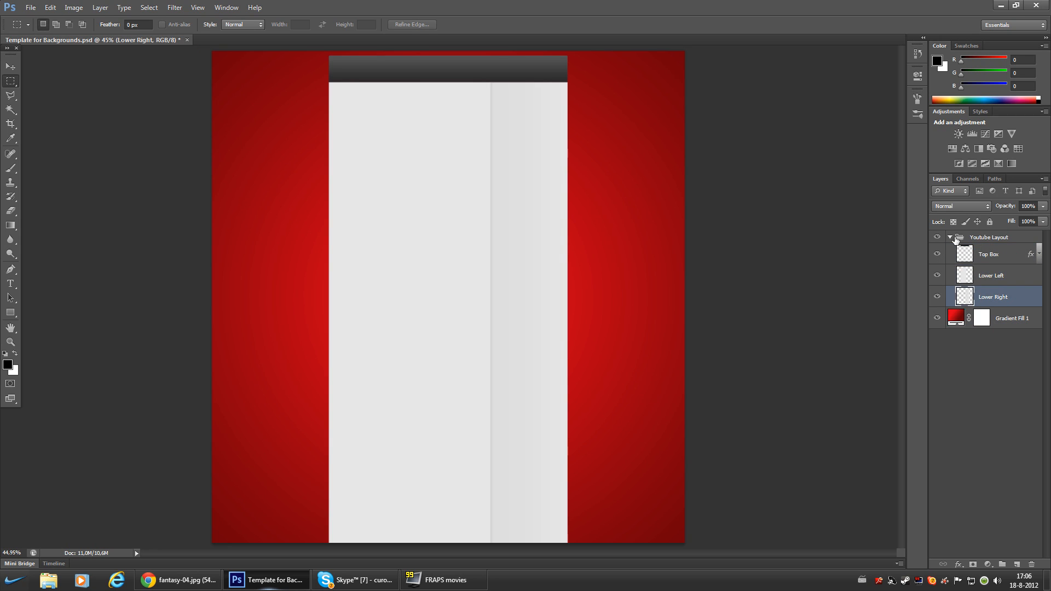
left_click(951, 237)
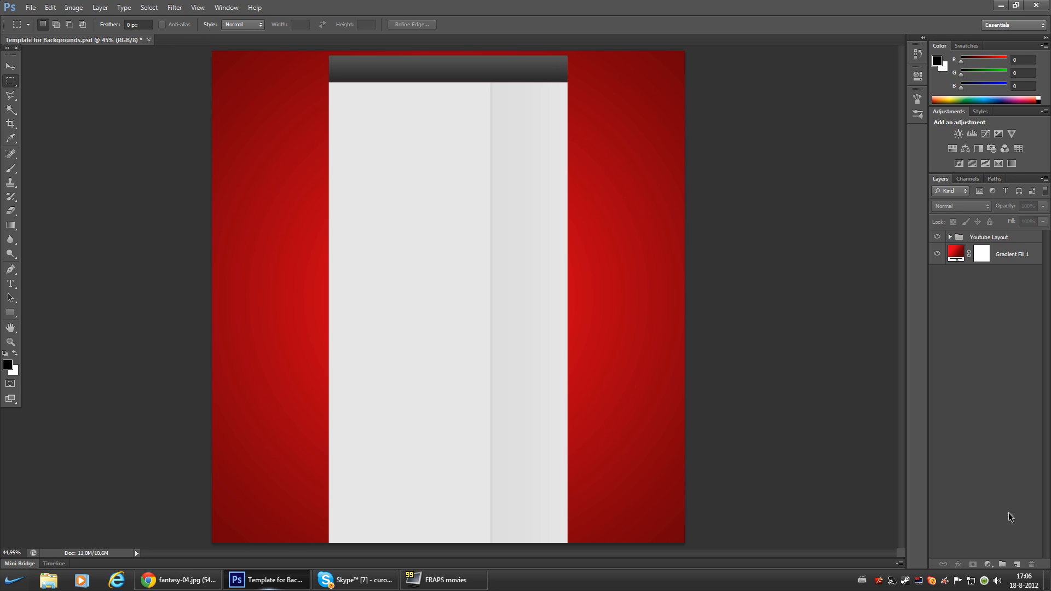
- Create a new empty layer between the Youtube Layout group and the gradient fill, and activate the Brush tool
left_click(1017, 570)
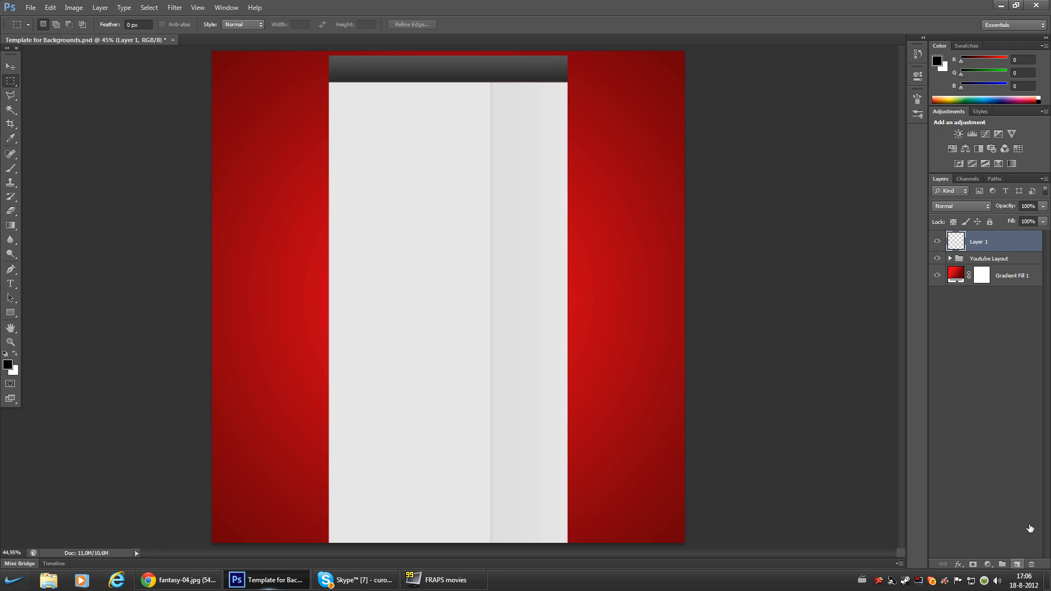
left_click_drag(965, 243, 979, 261)
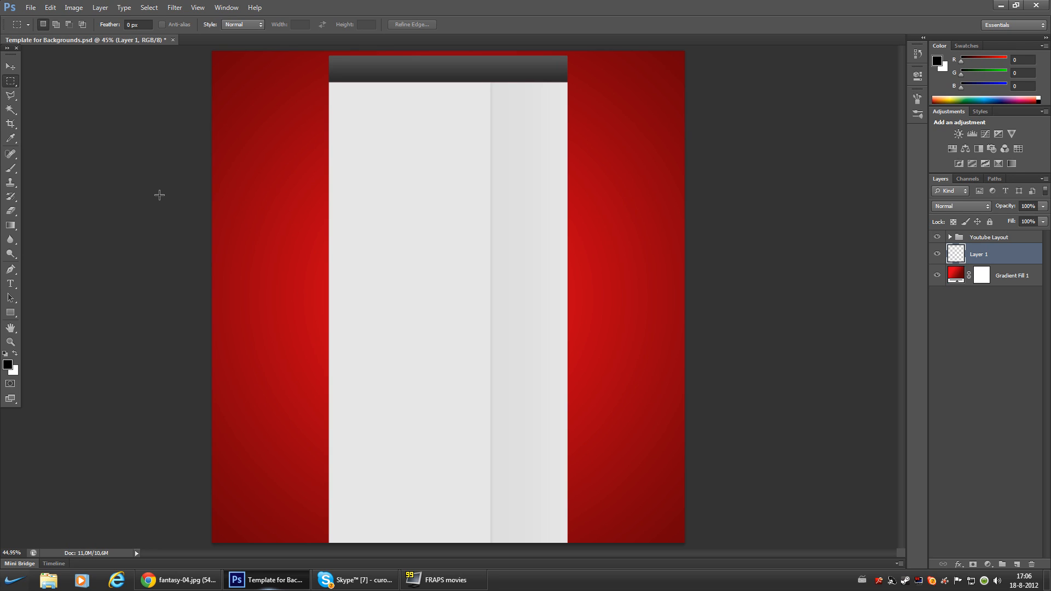
left_click(8, 170)
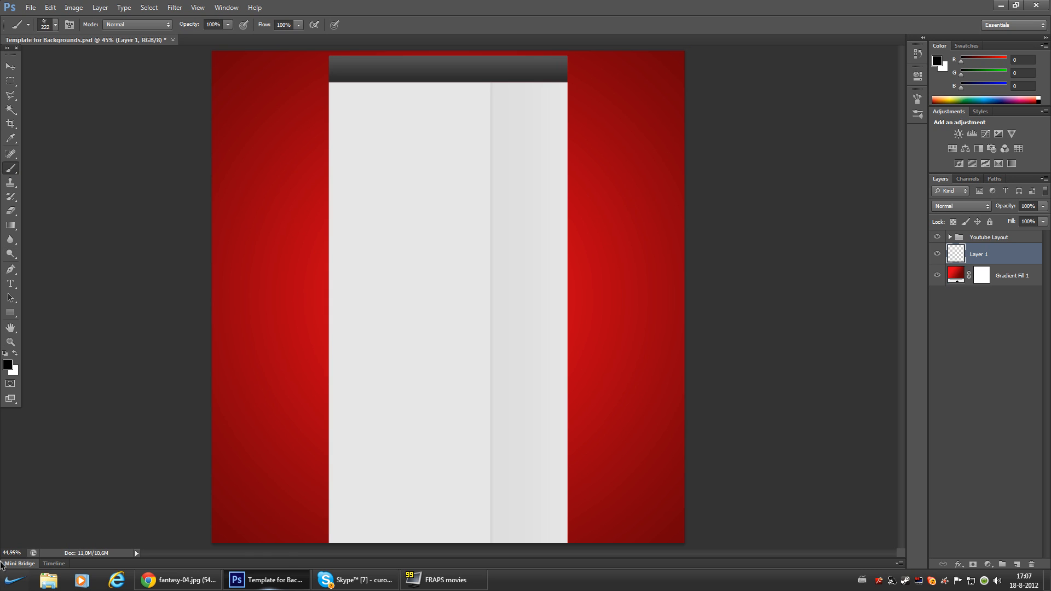
- Switch to Windows Explorer and look through the Program Files folder on the C: drive
left_click(17, 580)
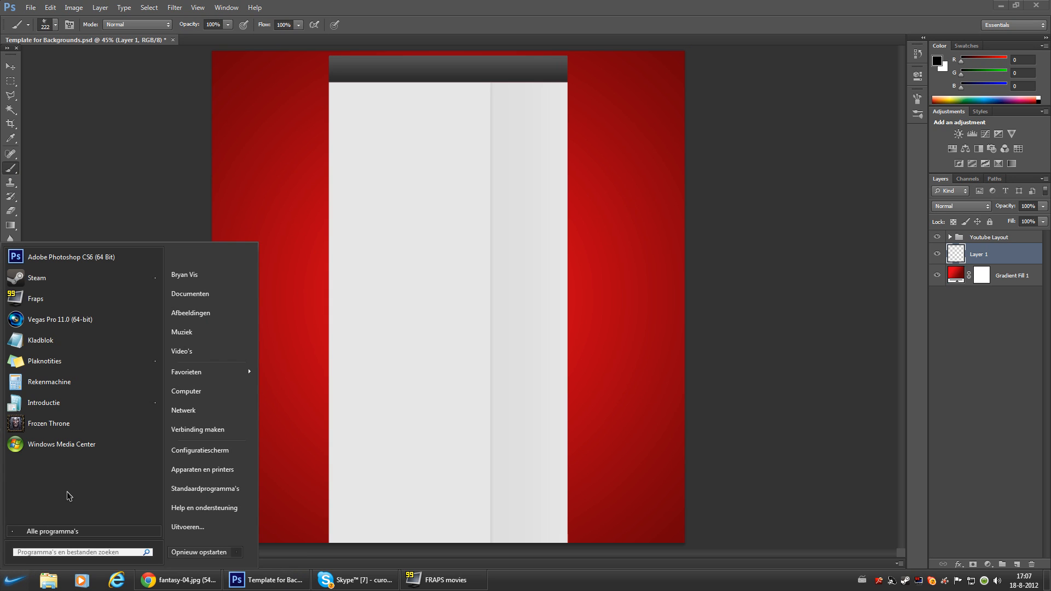
left_click(184, 391)
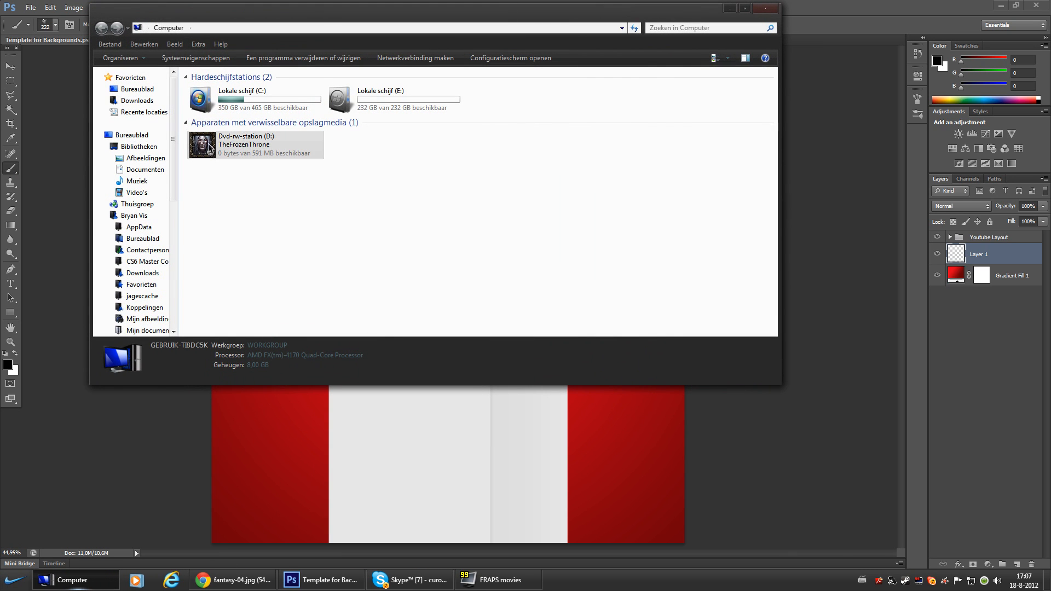
double_click(236, 101)
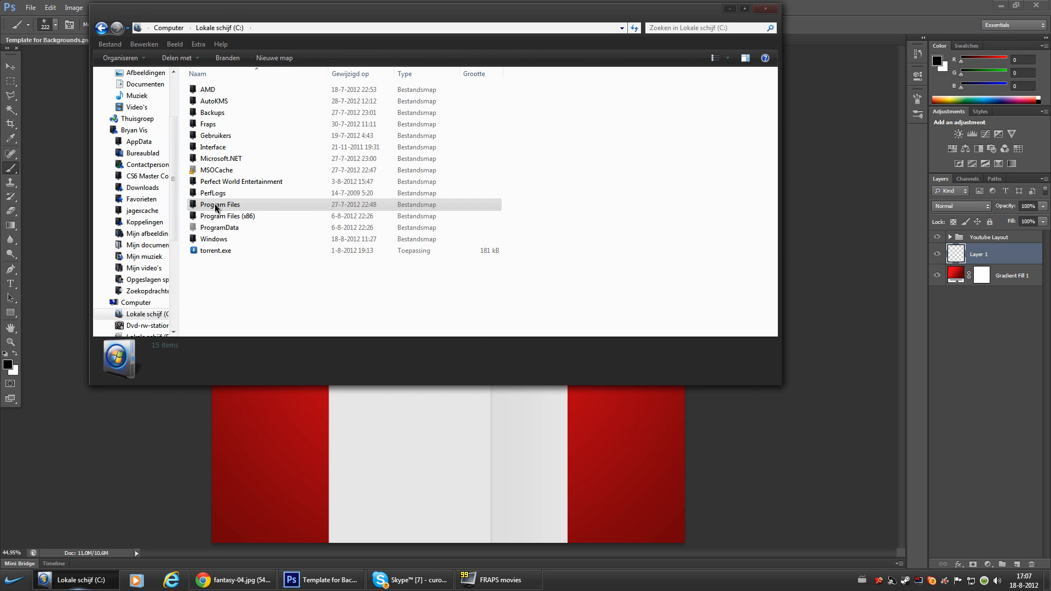
double_click(216, 205)
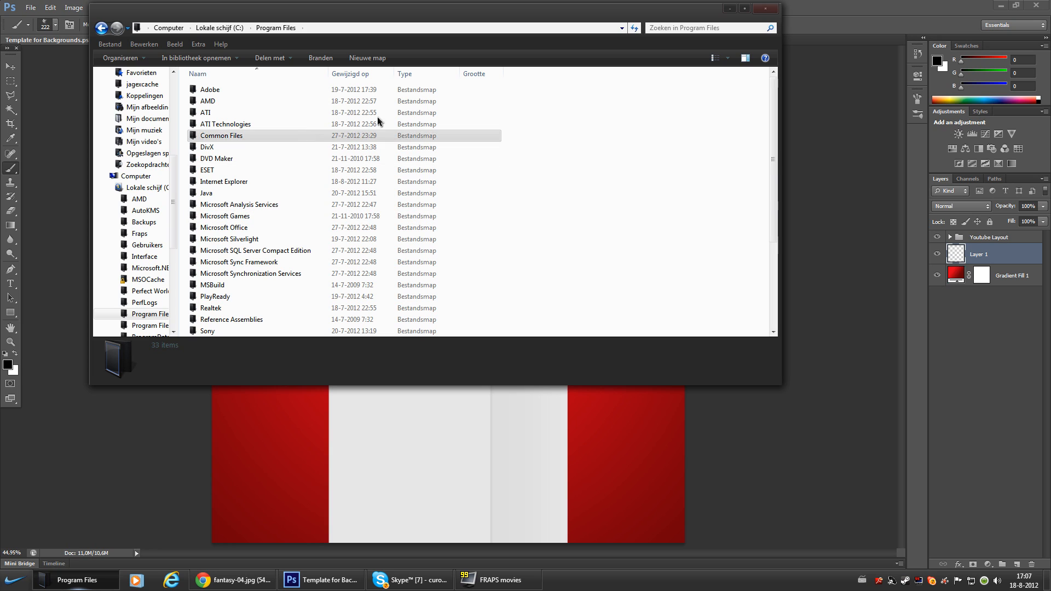
scroll(567, 125, "down", 1)
scroll(563, 125, "down", 3)
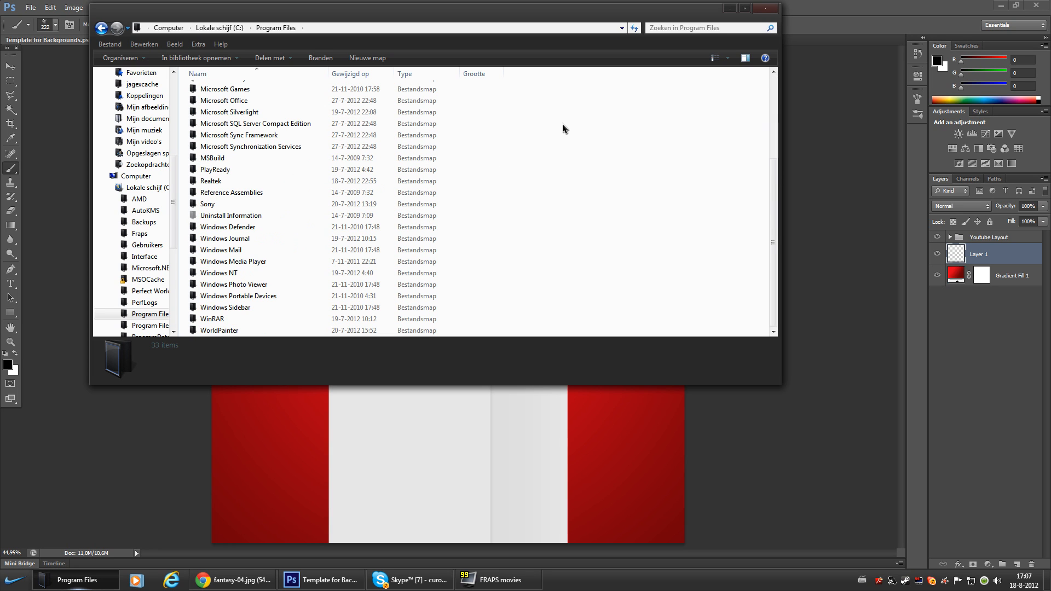
scroll(563, 124, "up", 4)
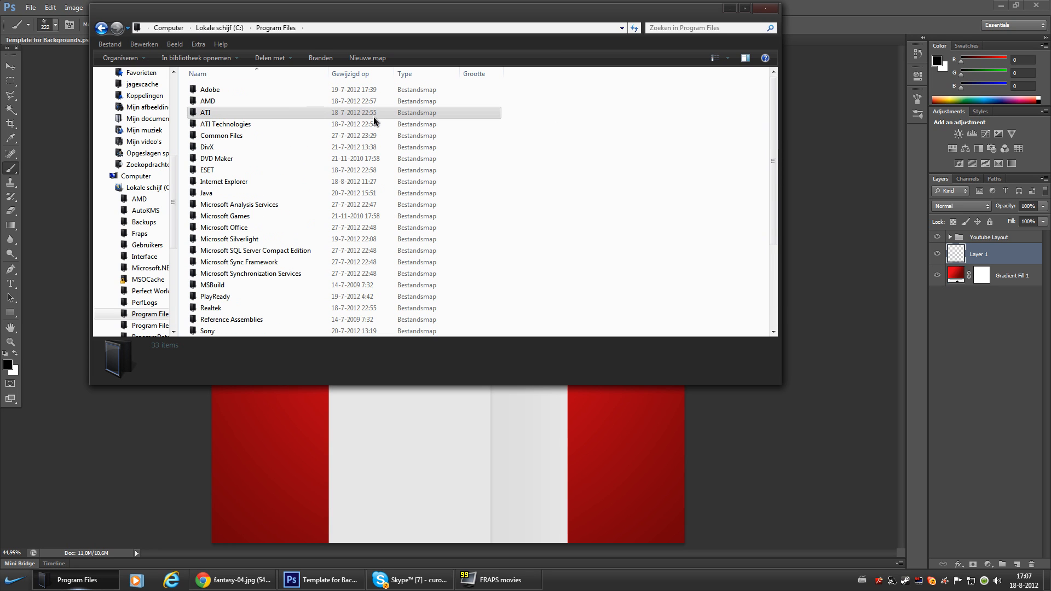
- Go to the Brushes folder inside Adobe, Adobe Photoshop CS6 (64 Bit), Presets
double_click(235, 89)
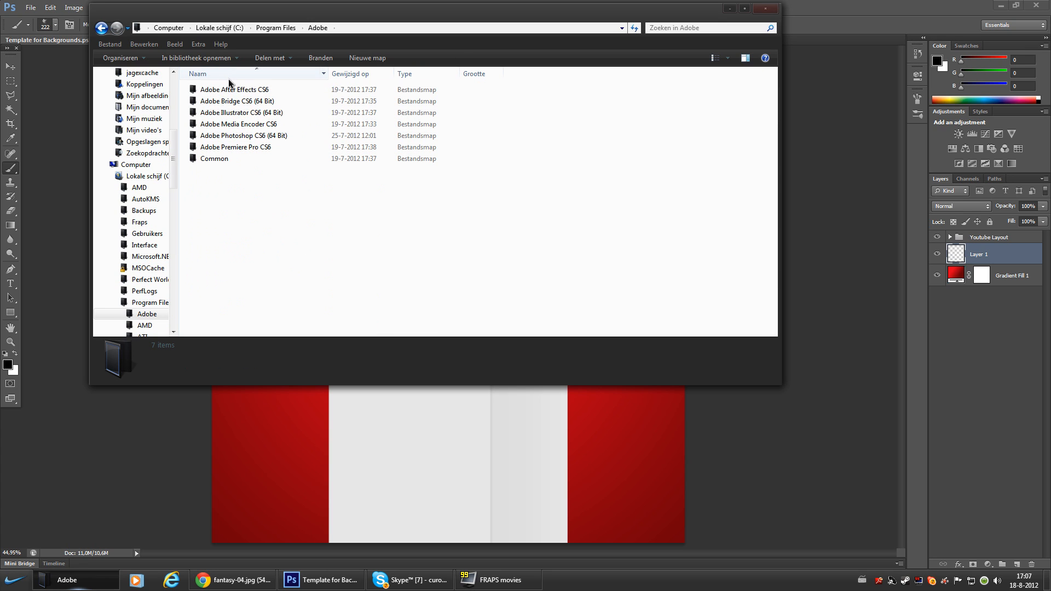
left_click(243, 137)
double_click(244, 139)
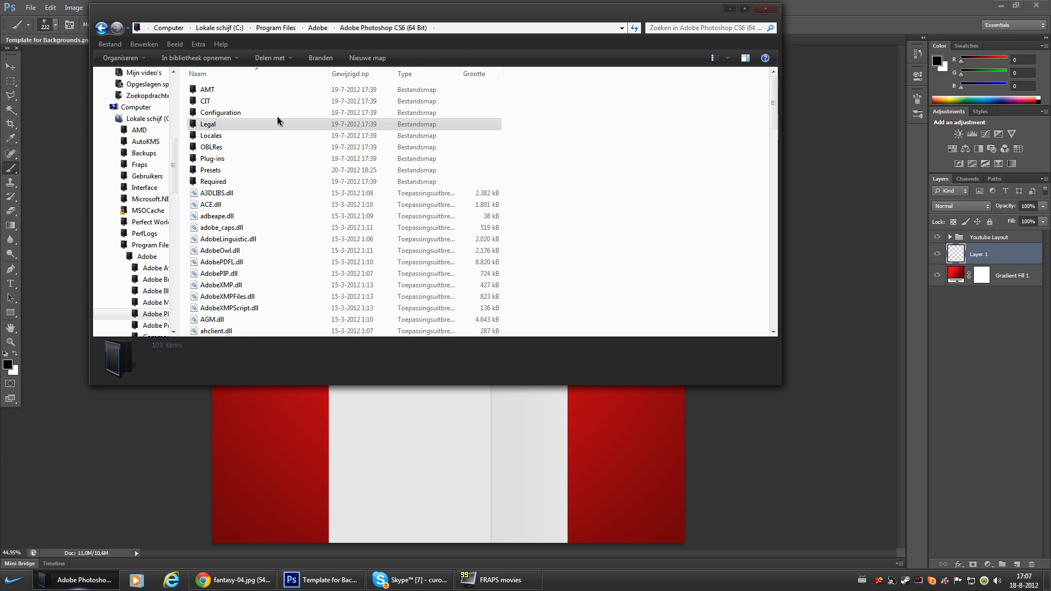
left_click(212, 171)
double_click(211, 171)
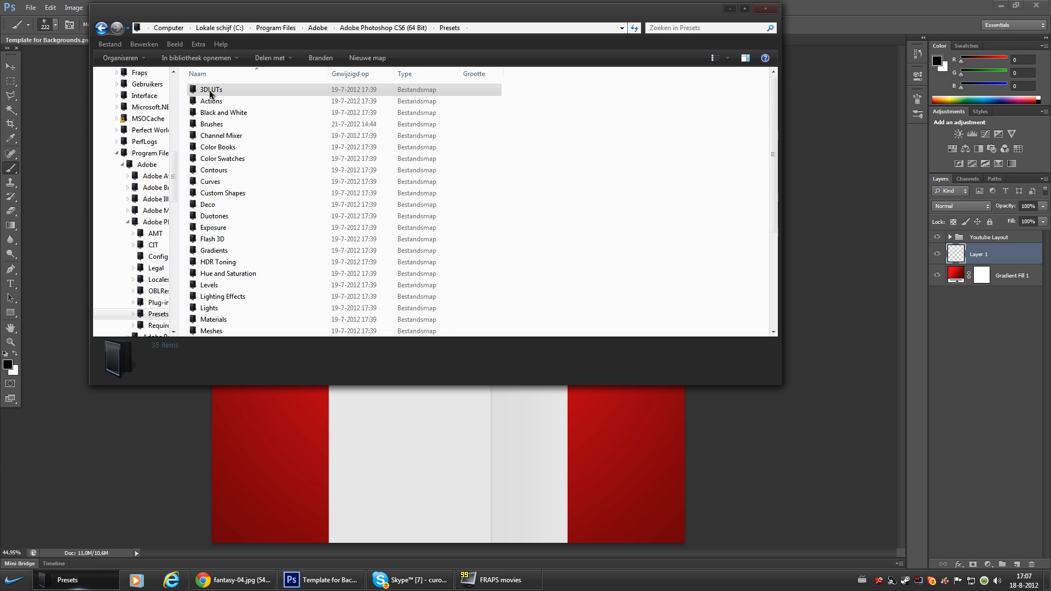
double_click(207, 125)
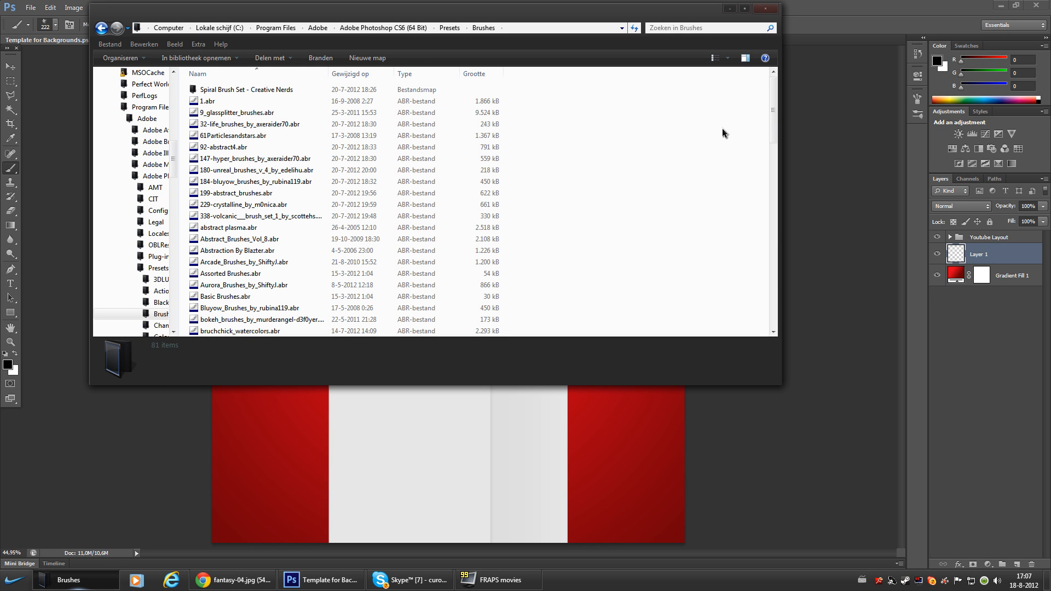
- Look through the installed ABR brush files in the Brushes folder and close the Explorer window
left_click_drag(700, 100, 183, 351)
left_click(659, 177)
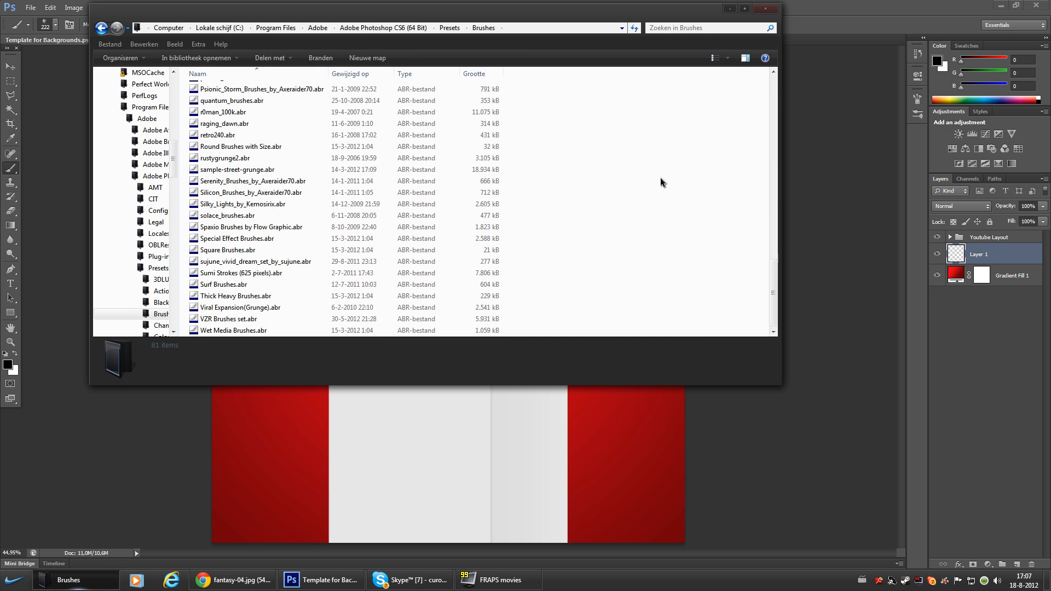
scroll(647, 167, "up", 13)
scroll(647, 166, "up", 7)
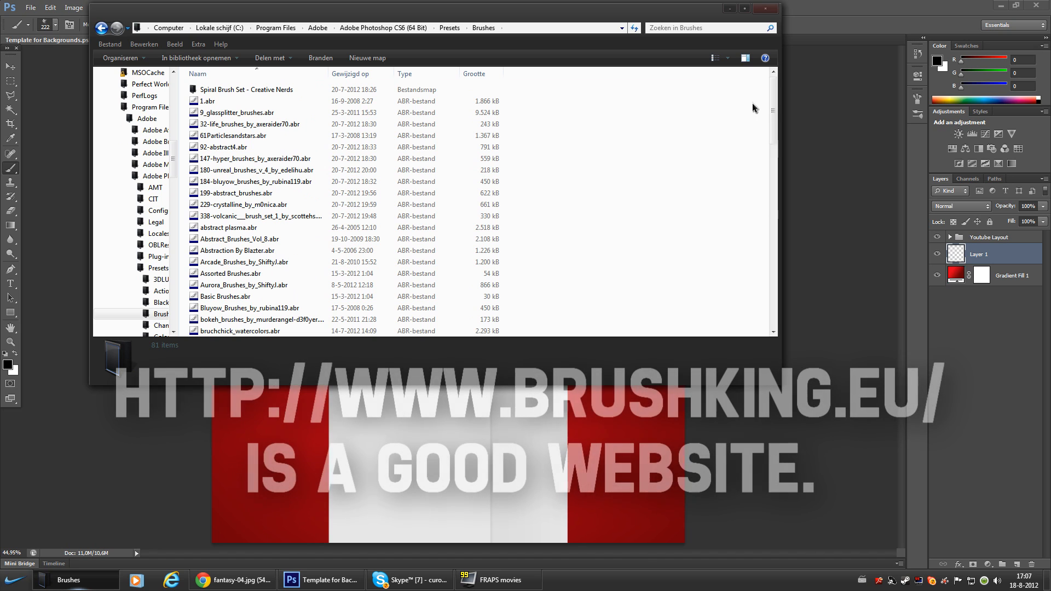
left_click(768, 9)
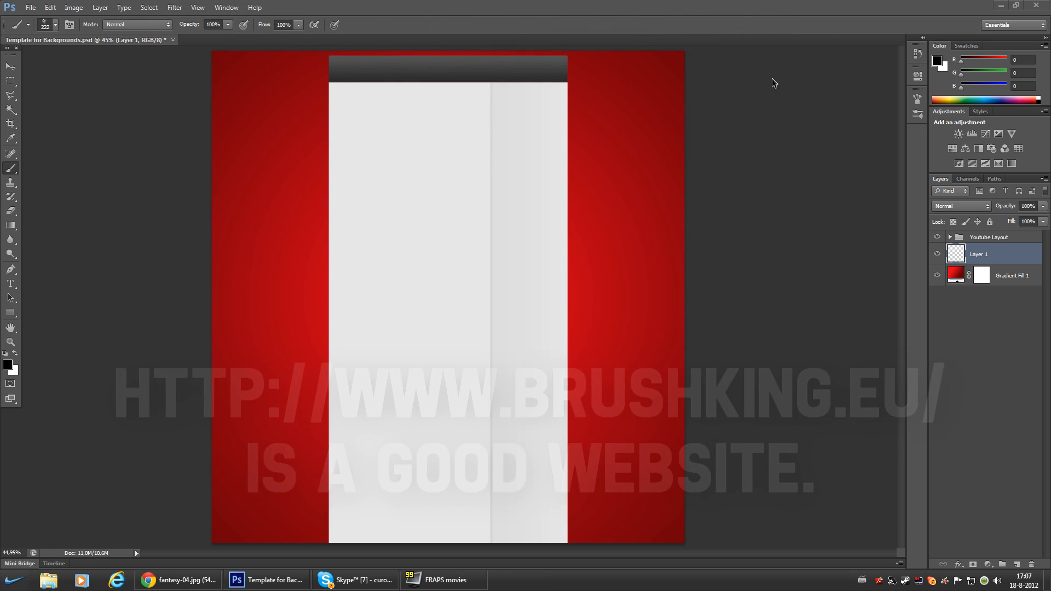
- Choose the 391 px segmented wheel brush tip and create a new empty layer for the brush shapes
left_click(55, 25)
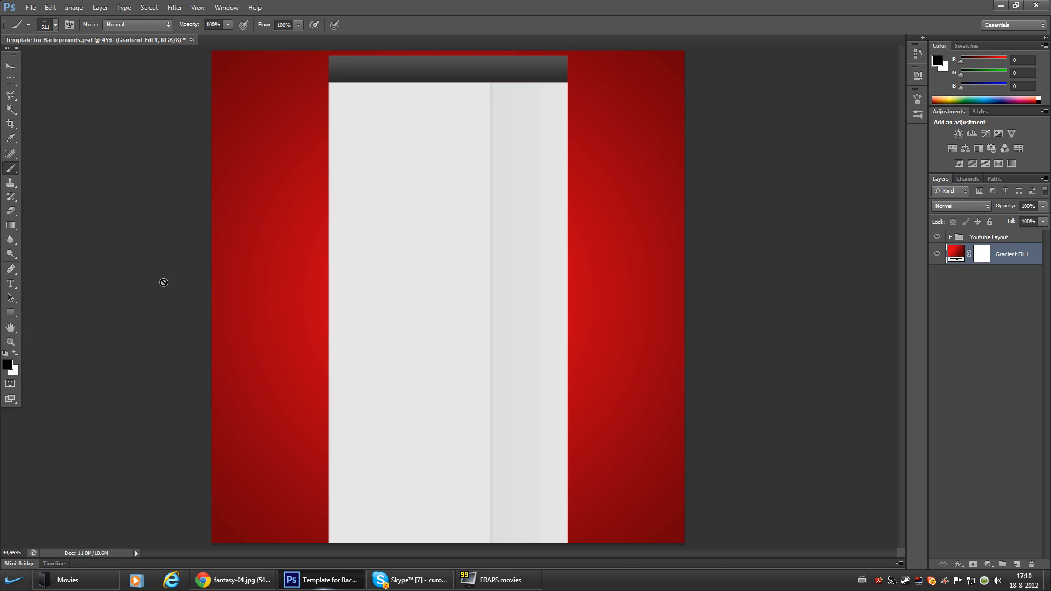
left_click(56, 24)
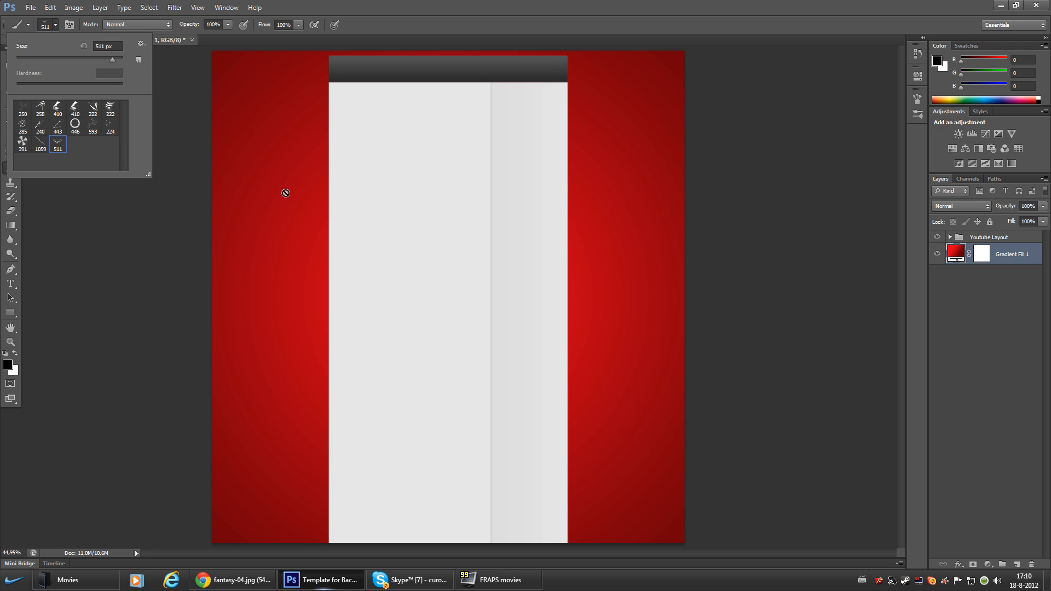
left_click(75, 126)
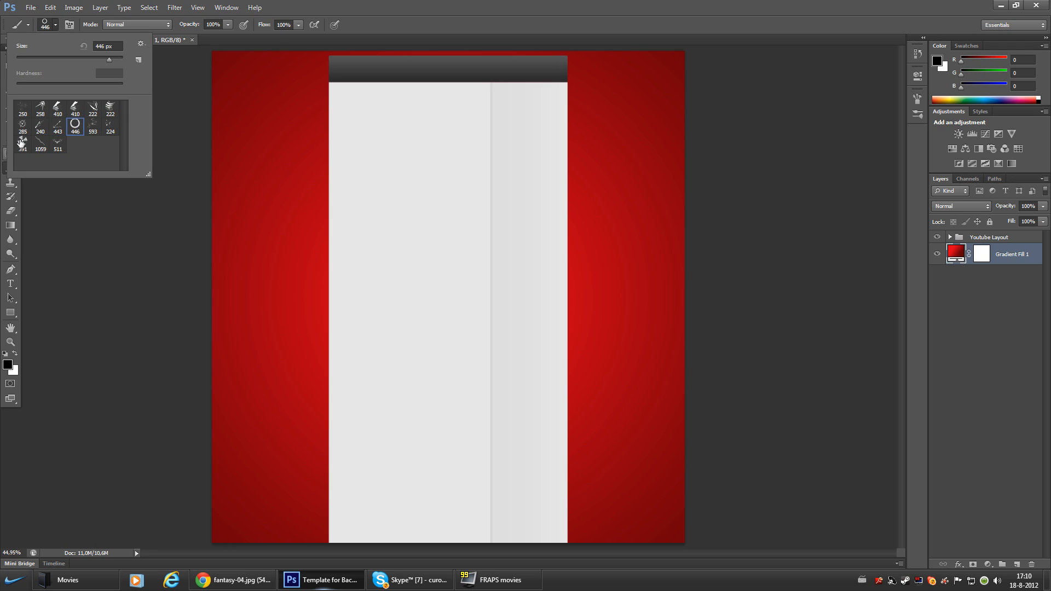
left_click(22, 142)
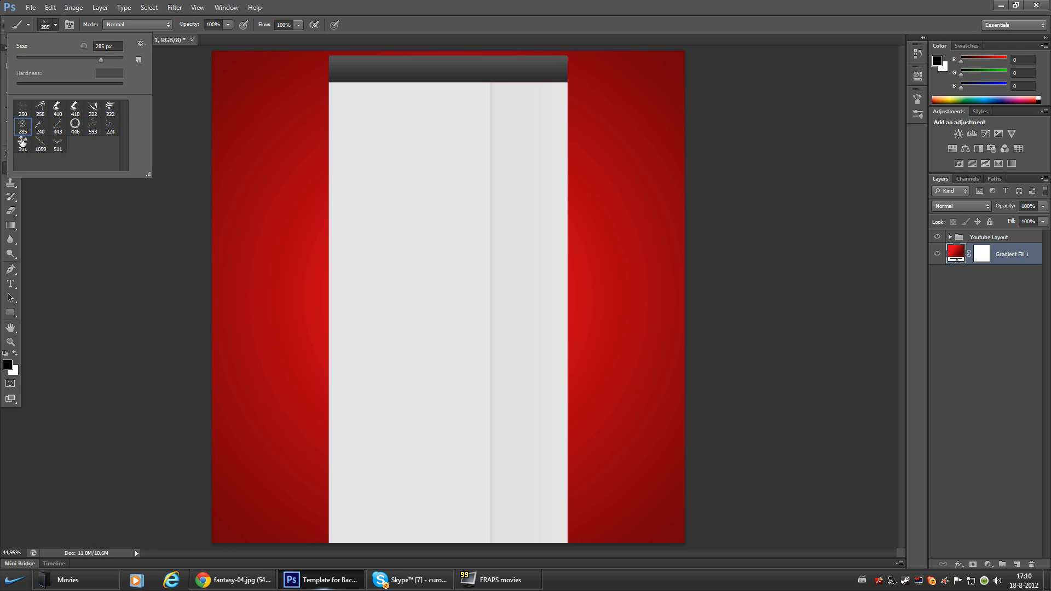
left_click(1031, 301)
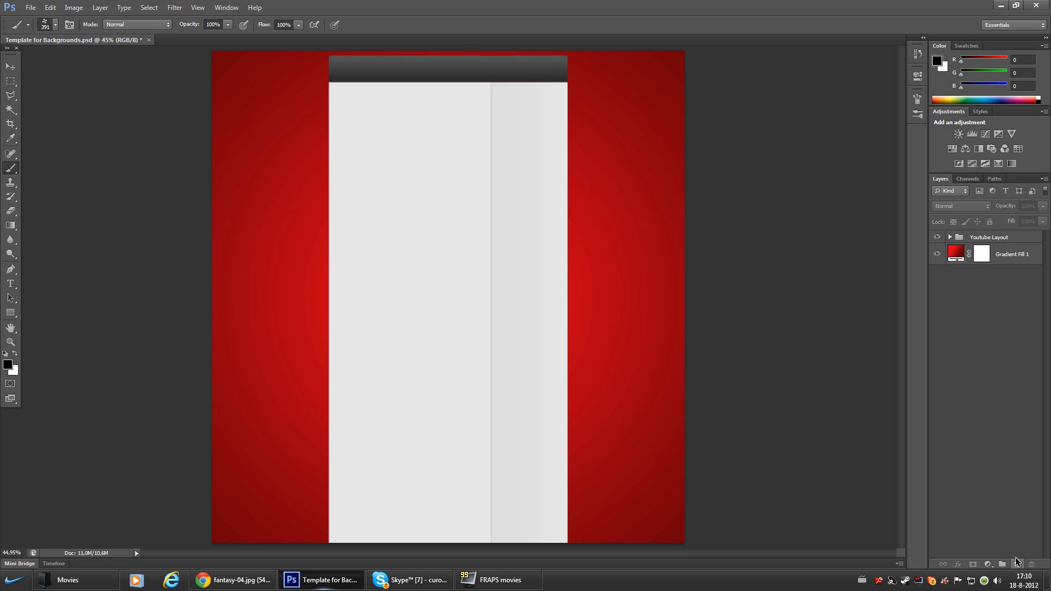
left_click(1017, 564)
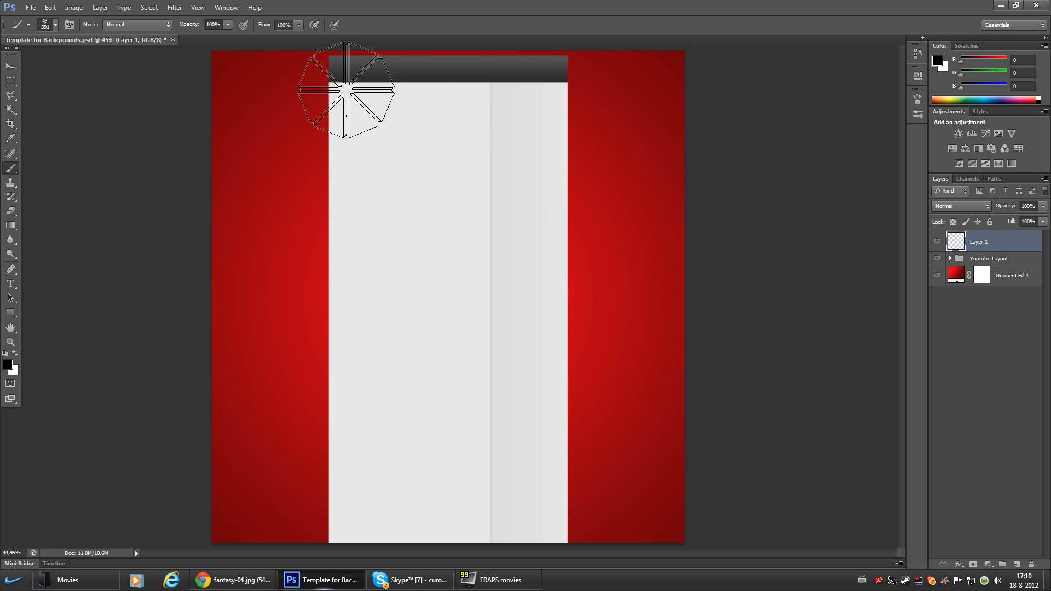
left_click(342, 120)
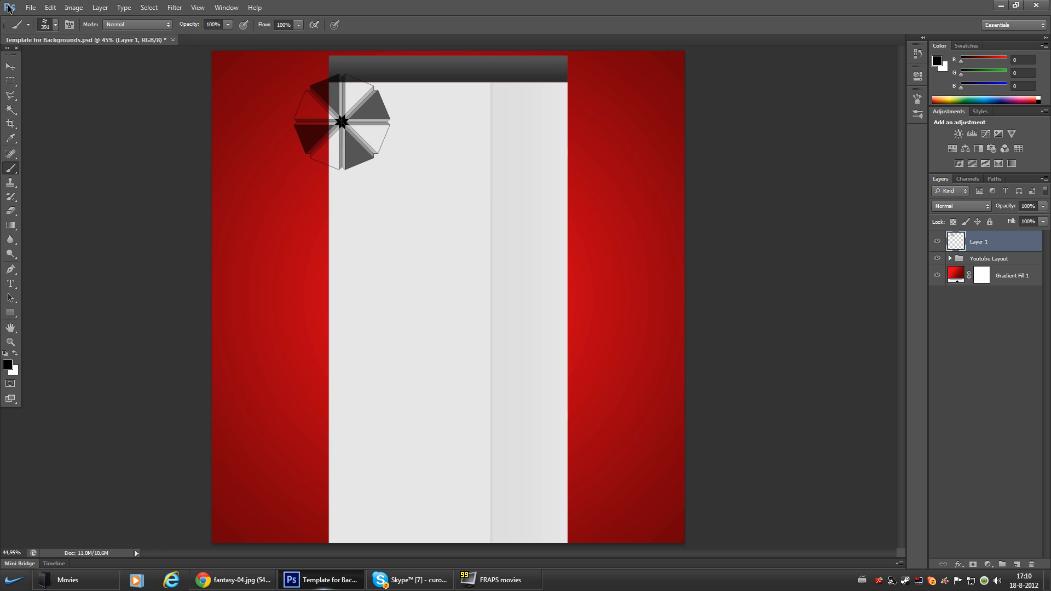
left_click(50, 7)
left_click(66, 40)
- Place Layer 1 between the Youtube Layout group and the gradient fill, and stamp the wheel brush at both upper side edges of the layout
left_click_drag(1000, 251, 984, 296)
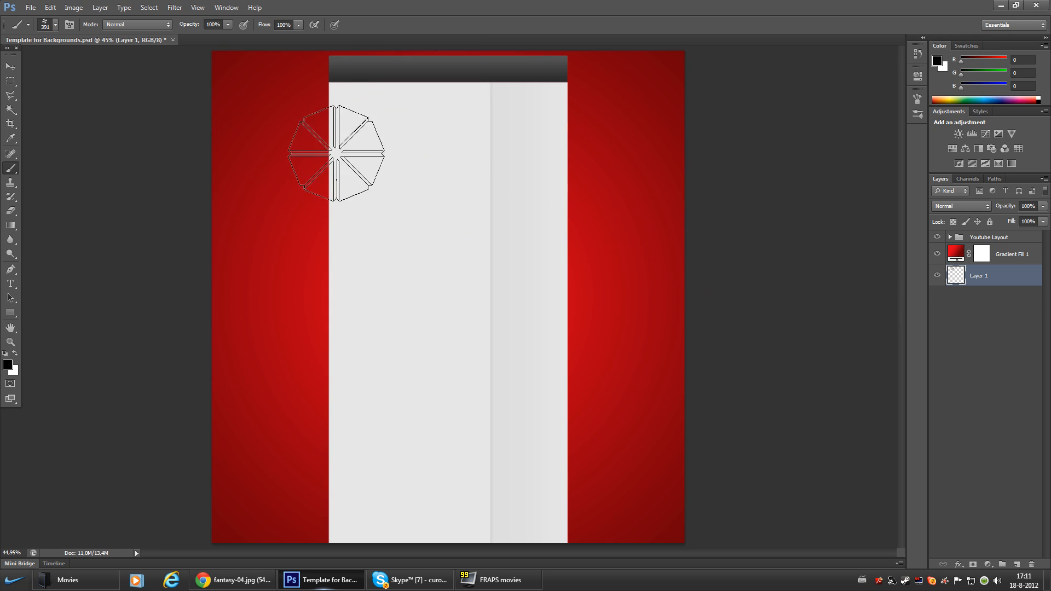
left_click_drag(1027, 281, 1002, 245)
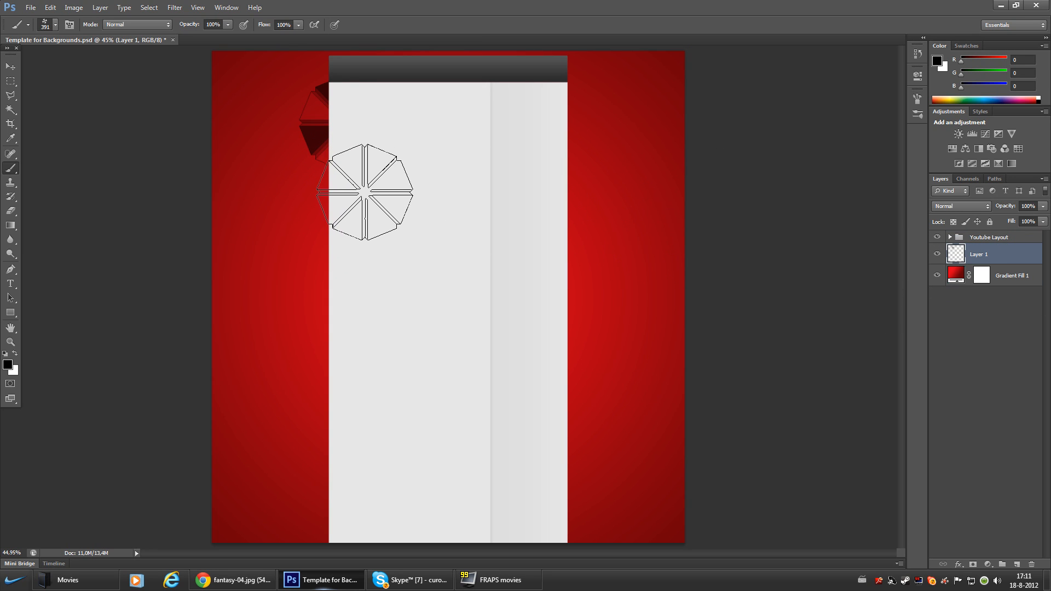
left_click(548, 120)
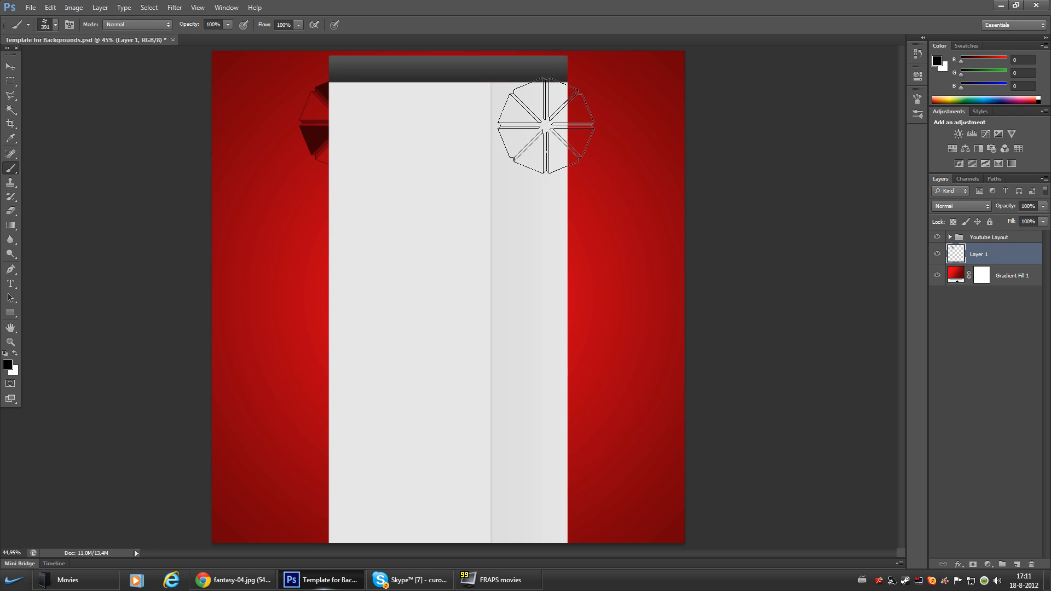
- Stamp the 410 px shard brush once in black at the layout's right edge, just below the wheel shape
left_click(56, 25)
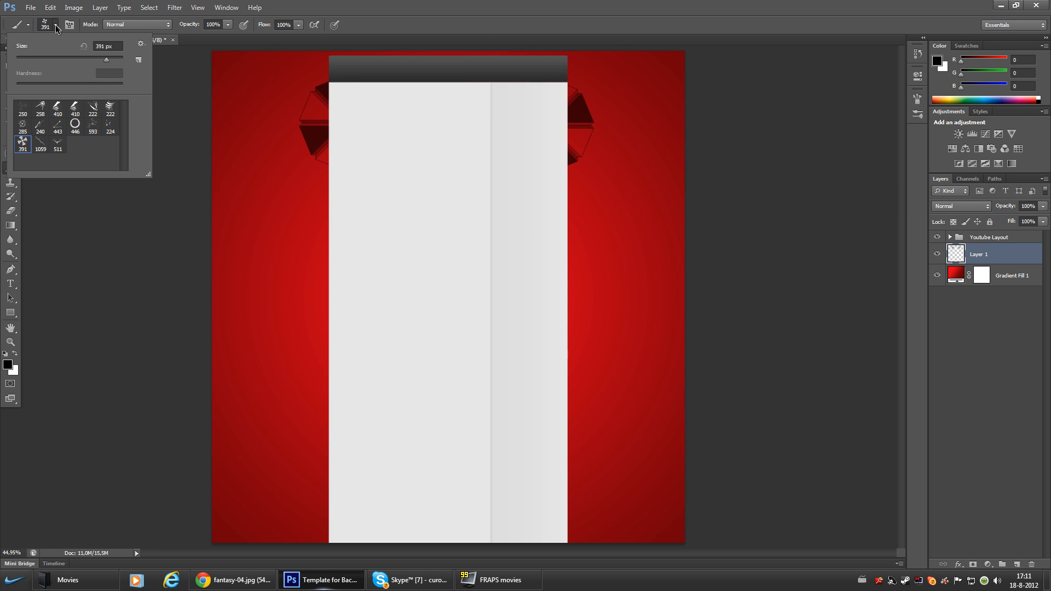
left_click(75, 108)
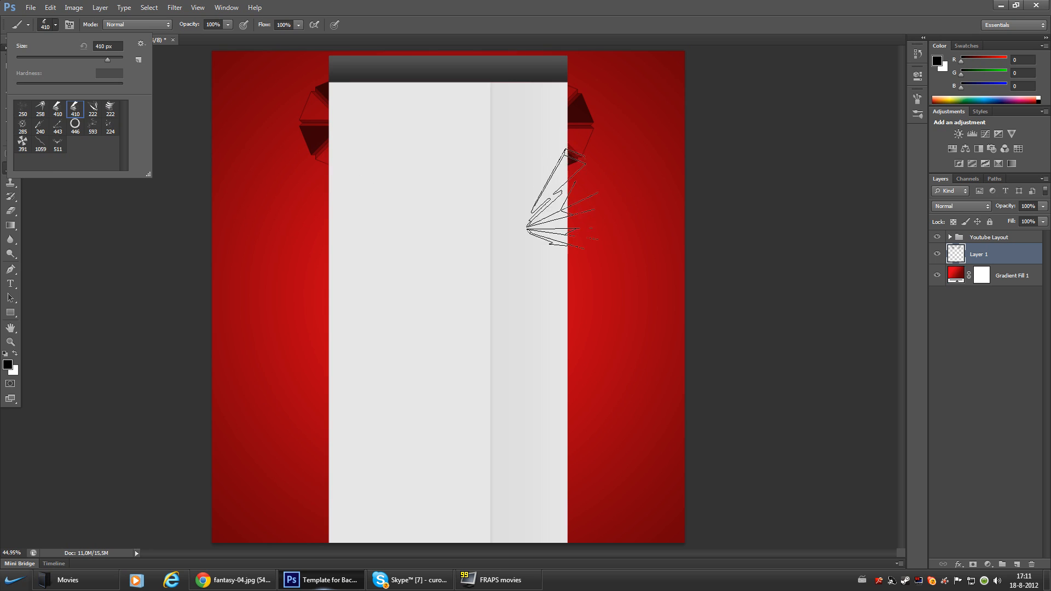
left_click(581, 184)
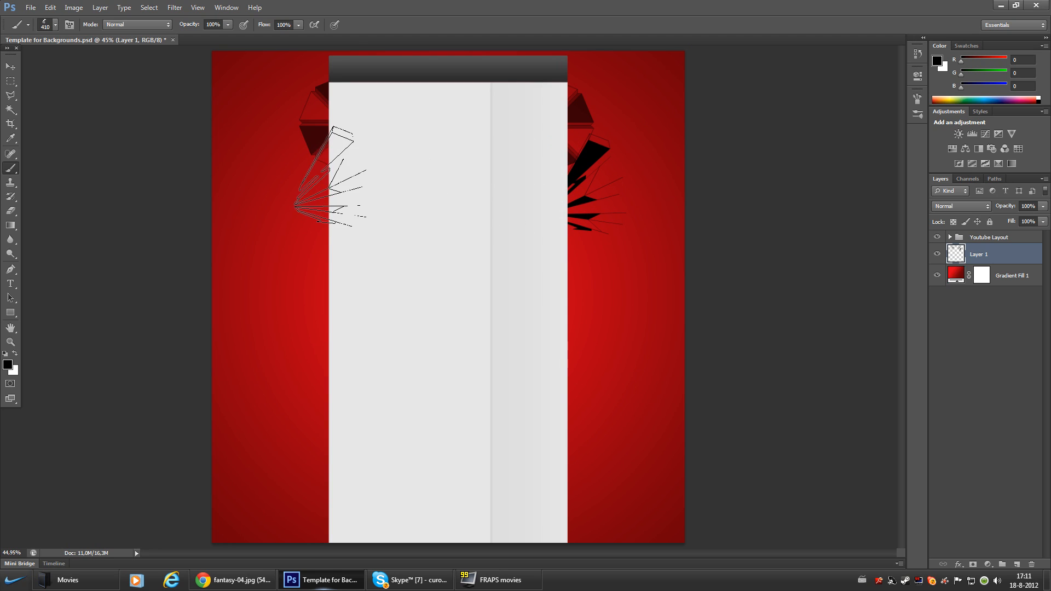
- Flip the 410 px shard brush horizontally with Flip X and stamp it below the wheel at the layout's left edge
left_click(69, 25)
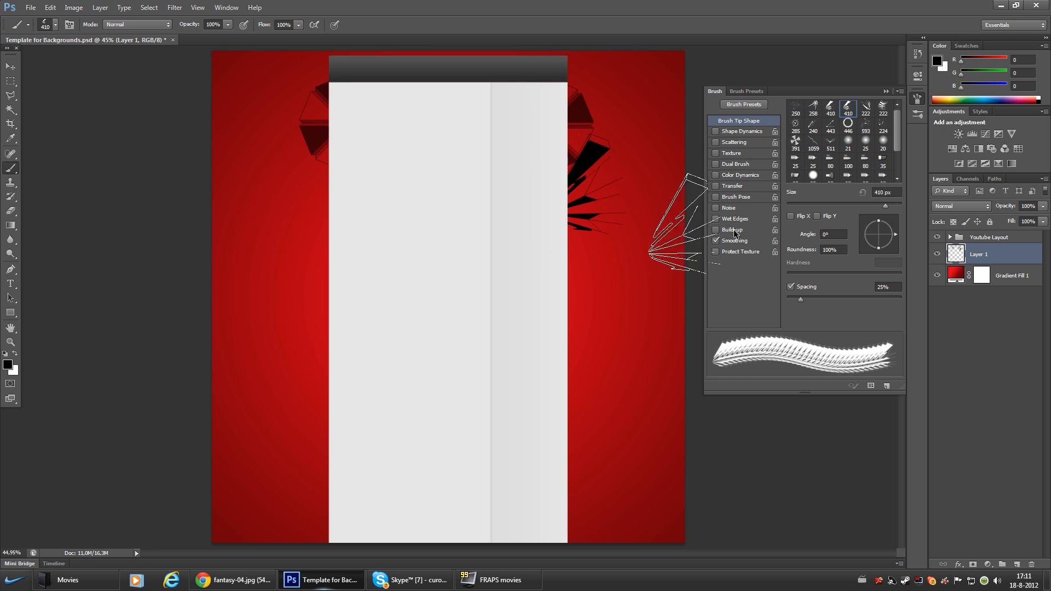
left_click(791, 216)
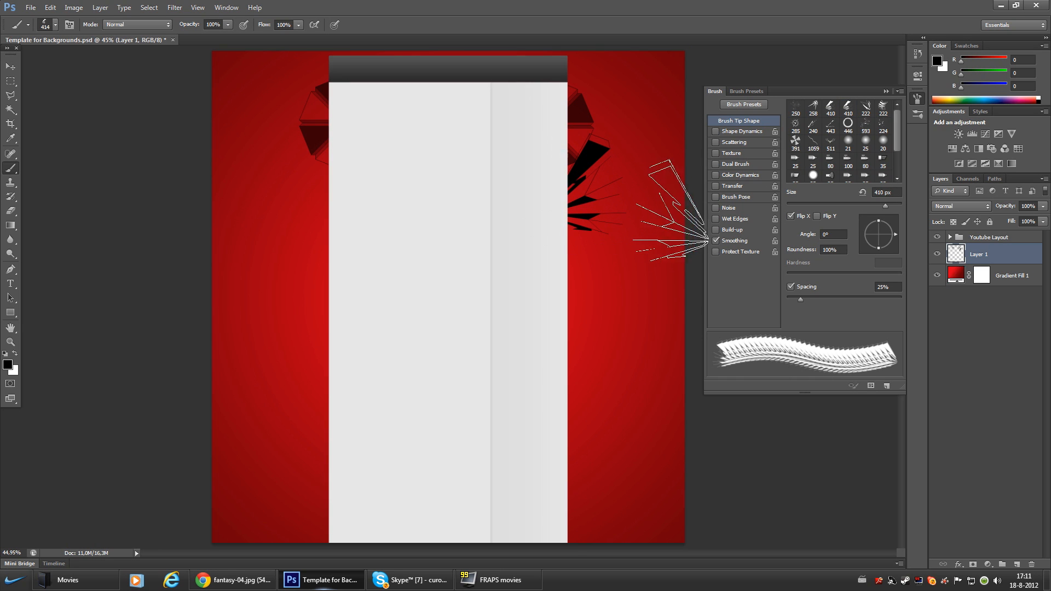
left_click(817, 218)
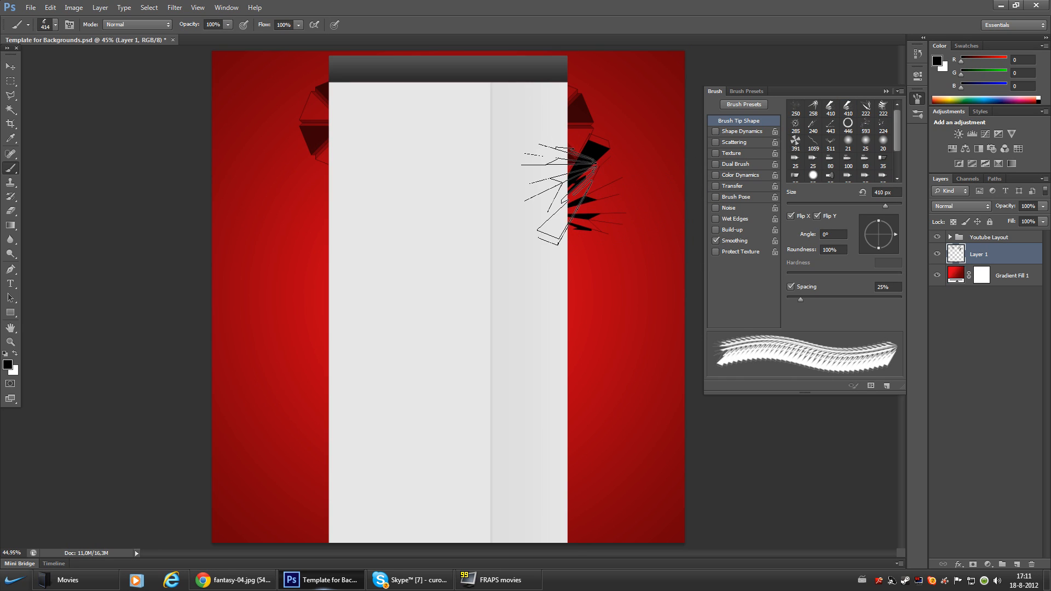
left_click(817, 218)
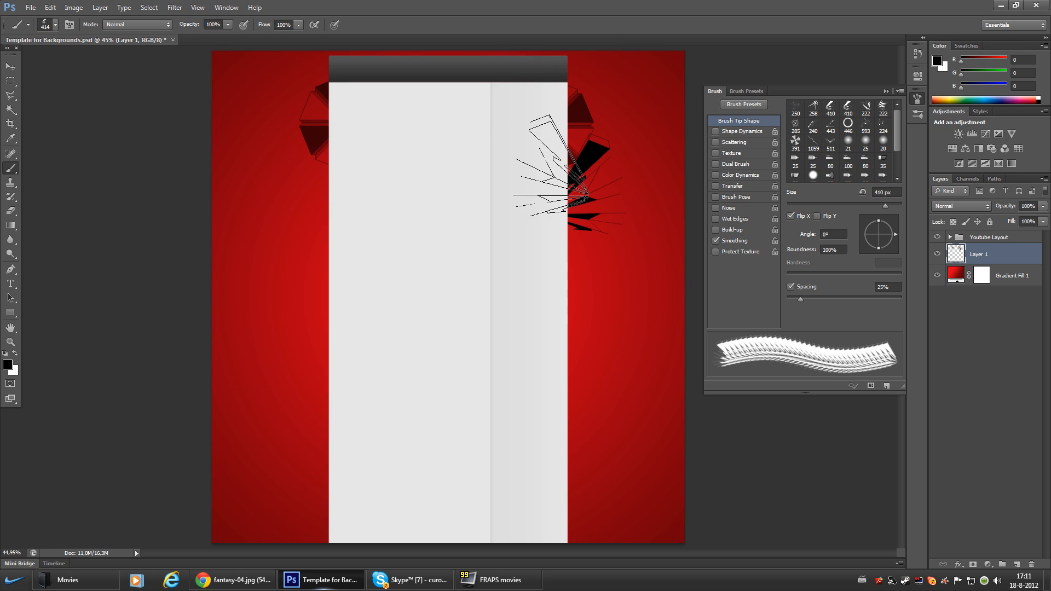
mouse_move(895, 239)
left_mouse_down()
mouse_move(864, 249)
mouse_move(910, 239)
left_mouse_up()
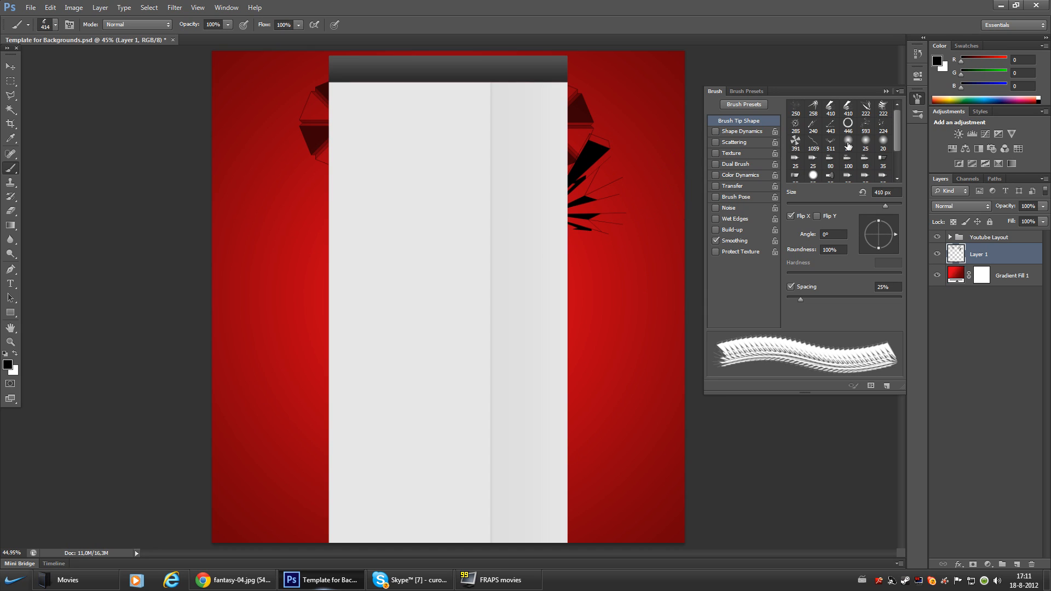
left_click(886, 91)
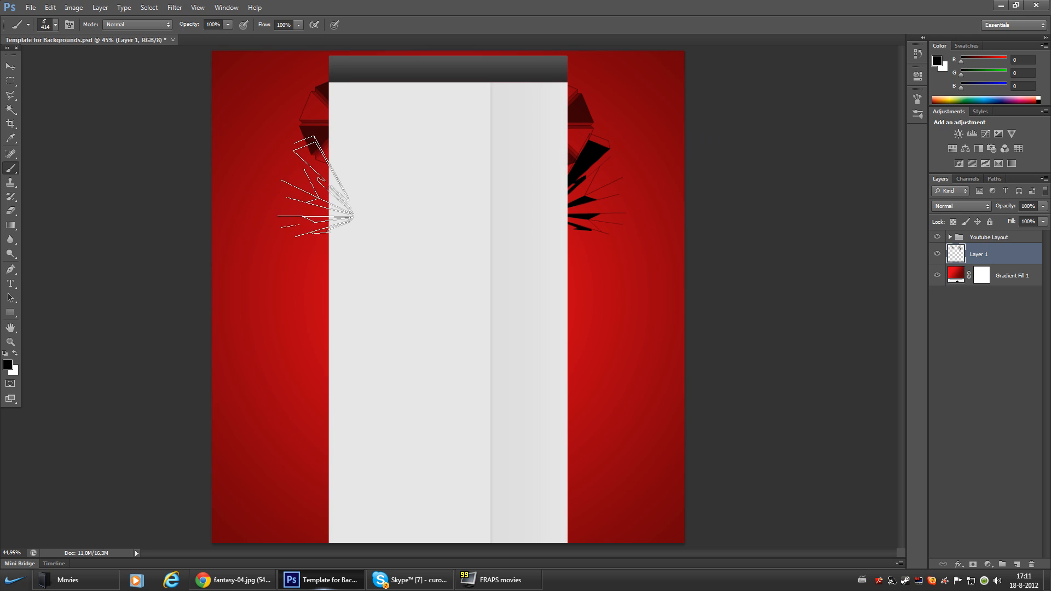
left_click(312, 192)
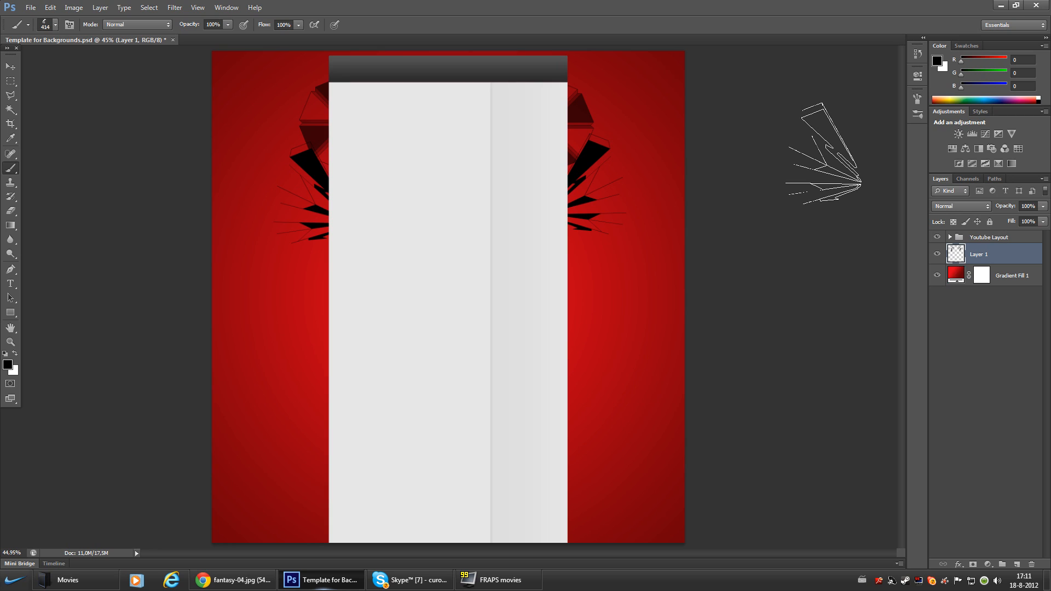
- Examine the stamped brush shapes on both sides of the layout at actual pixels and with the whole document fitted on screen
left_click(11, 341)
right_click(377, 135)
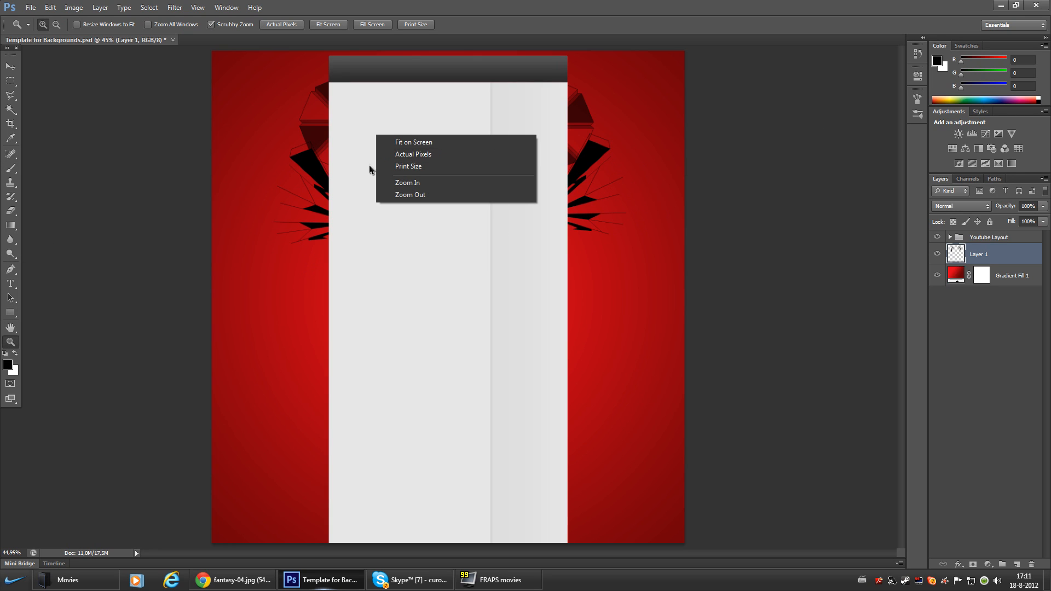
left_click(396, 155)
scroll(297, 210, "up", 8)
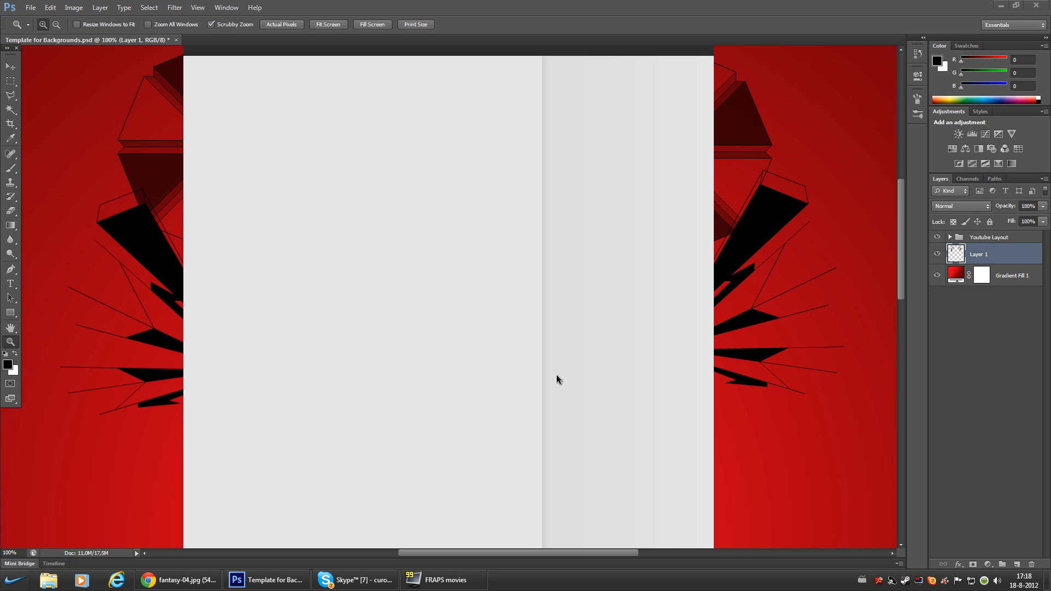
right_click(544, 293)
left_click(559, 302)
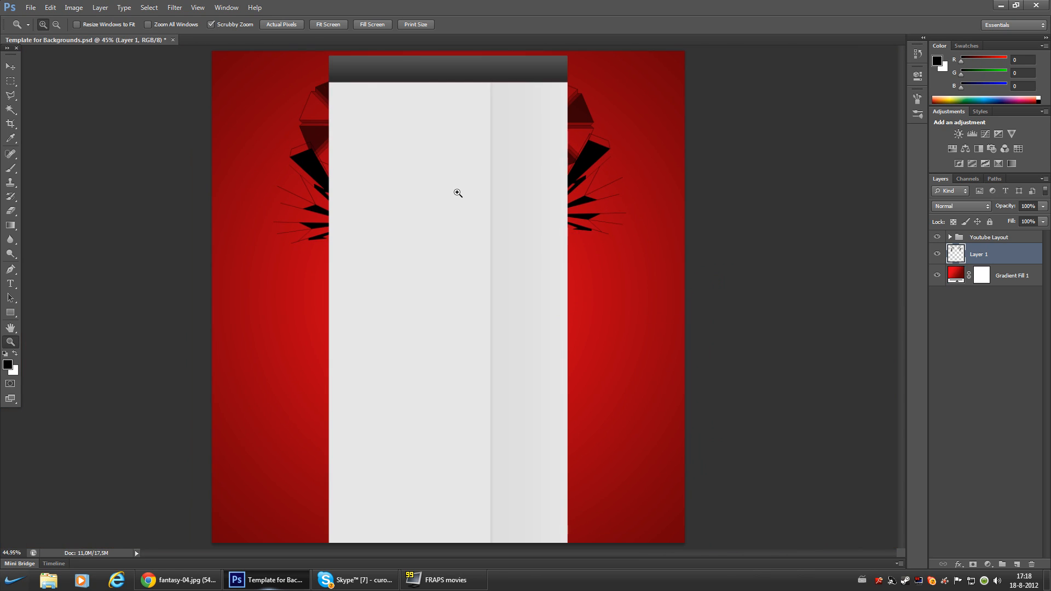
right_click(458, 194)
left_click(477, 211)
scroll(296, 165, "up", 10)
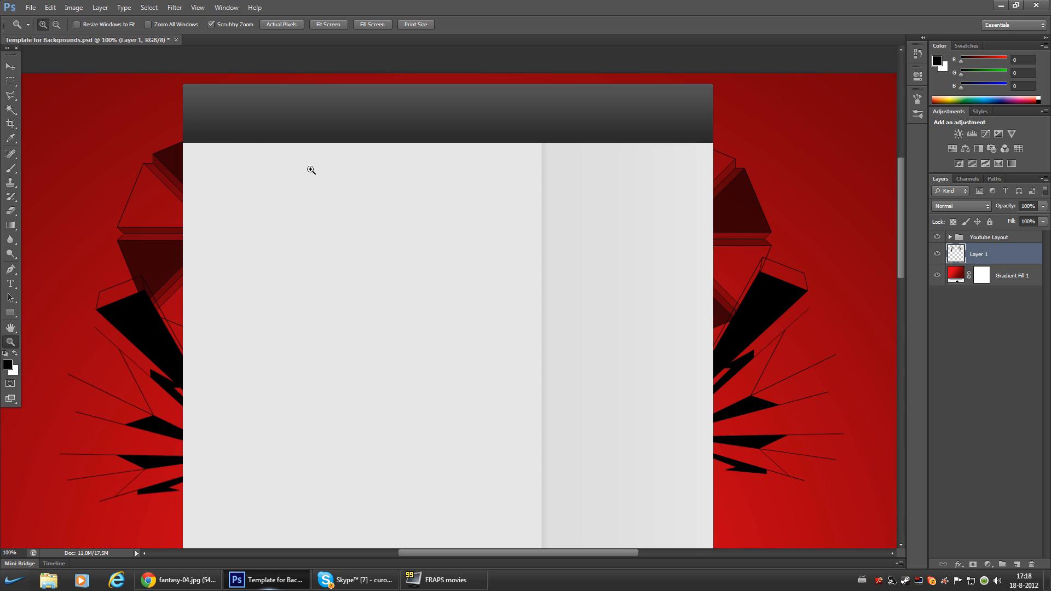
right_click(416, 297)
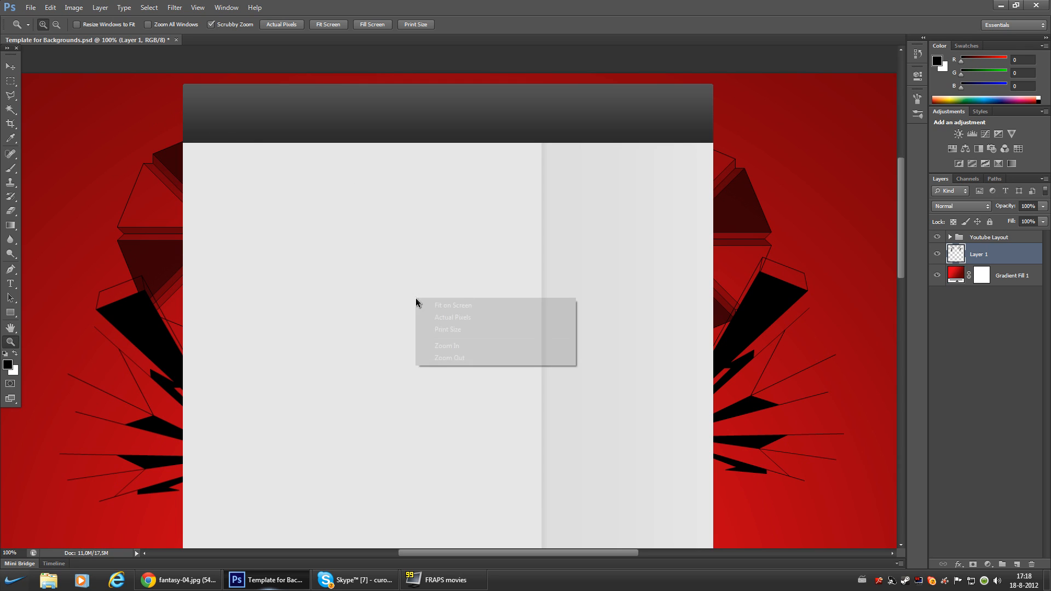
left_click(463, 316)
right_click(462, 277)
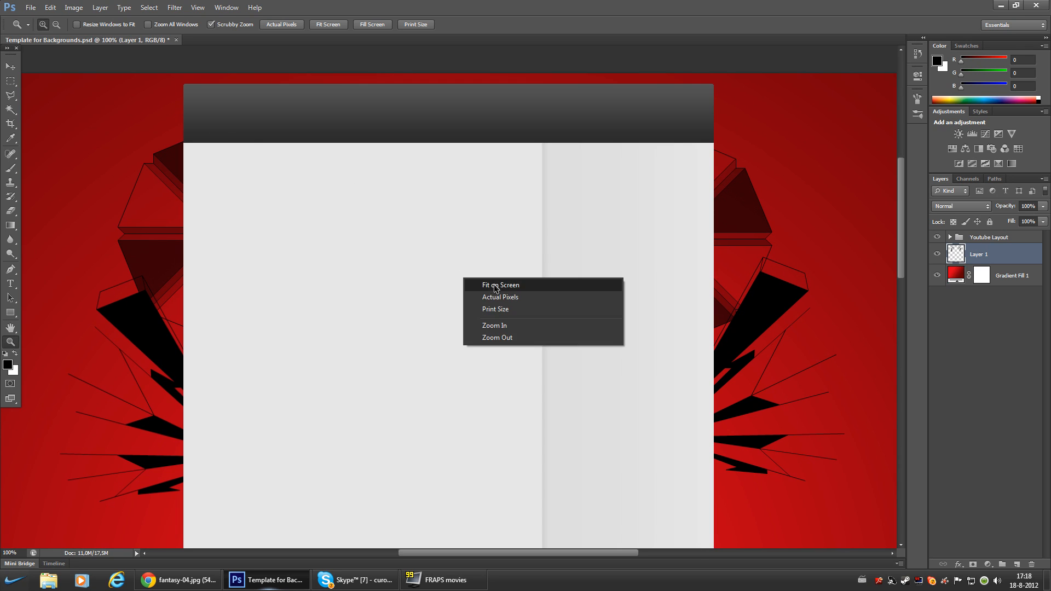
left_click(474, 282)
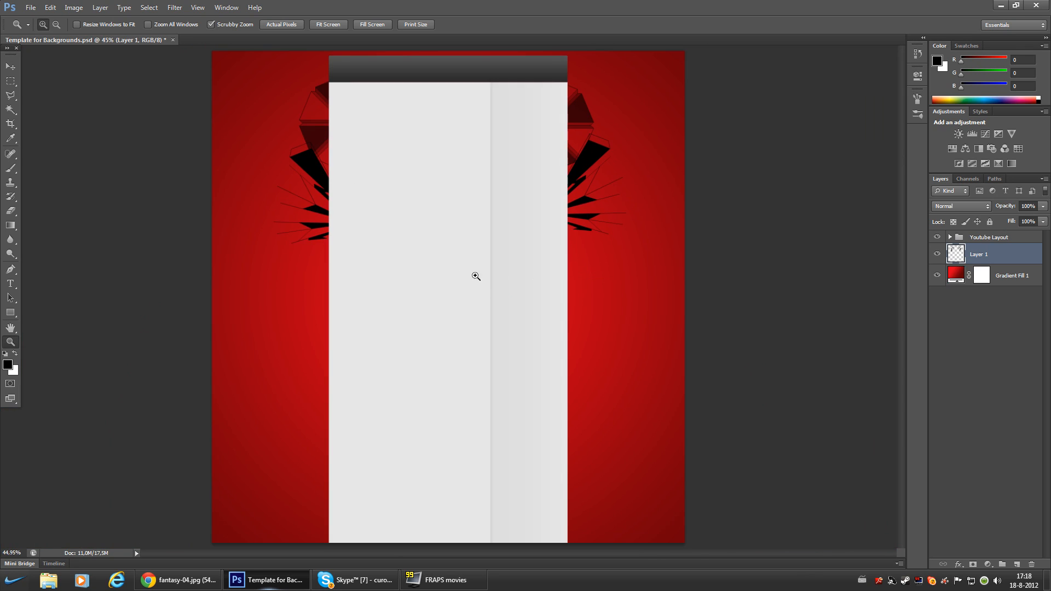
- Add a Gradient fill layer above Layer 1, below the Youtube Layout group
left_click(12, 226)
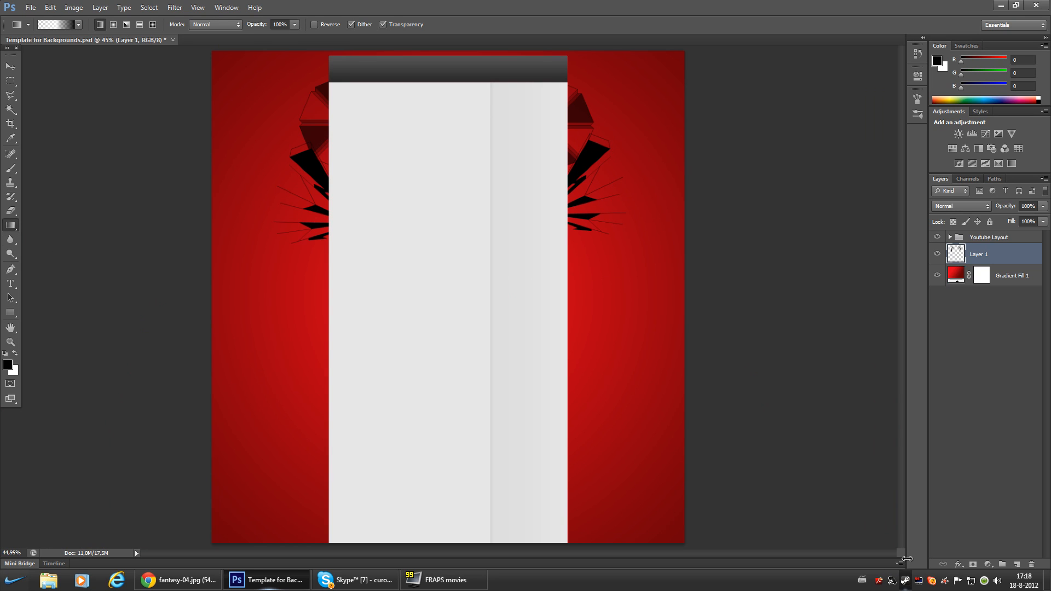
left_click(989, 565)
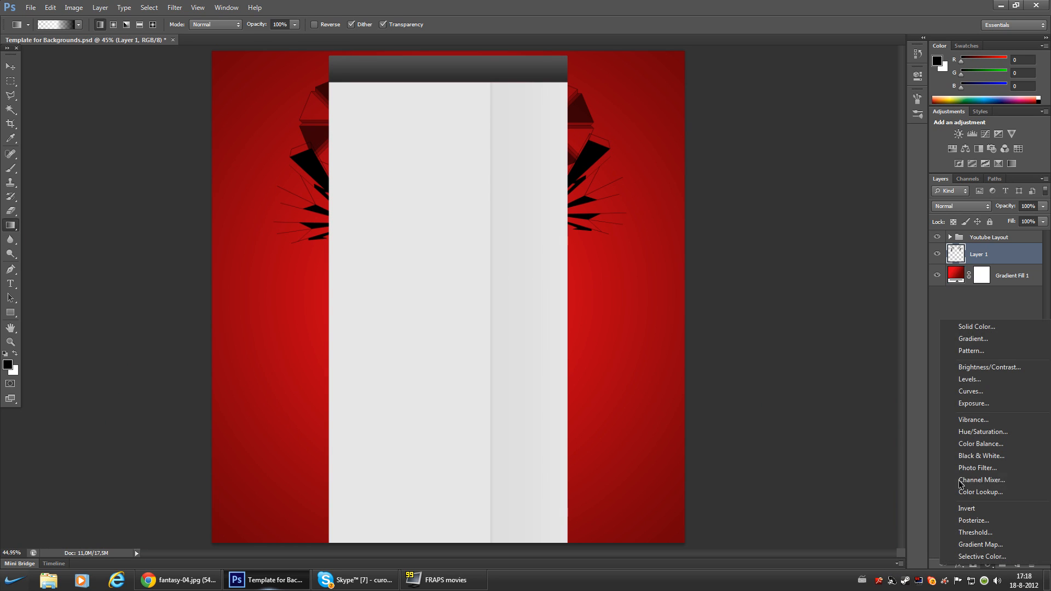
left_click(972, 339)
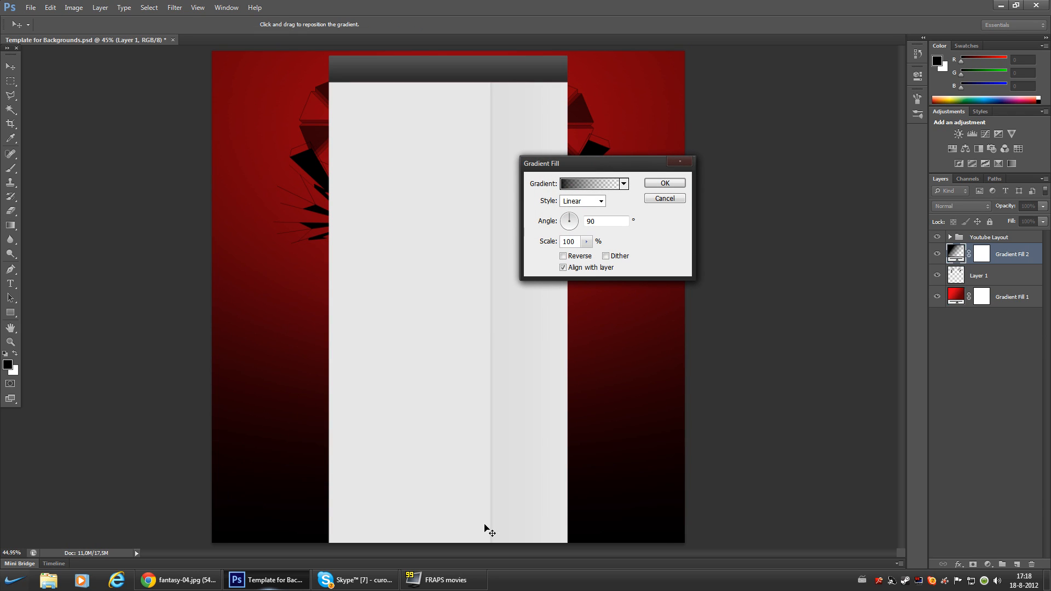
- Edit the new fill's black-to-transparent gradient, setting the opacity of the stop at location 100% to 100%
left_click(624, 184)
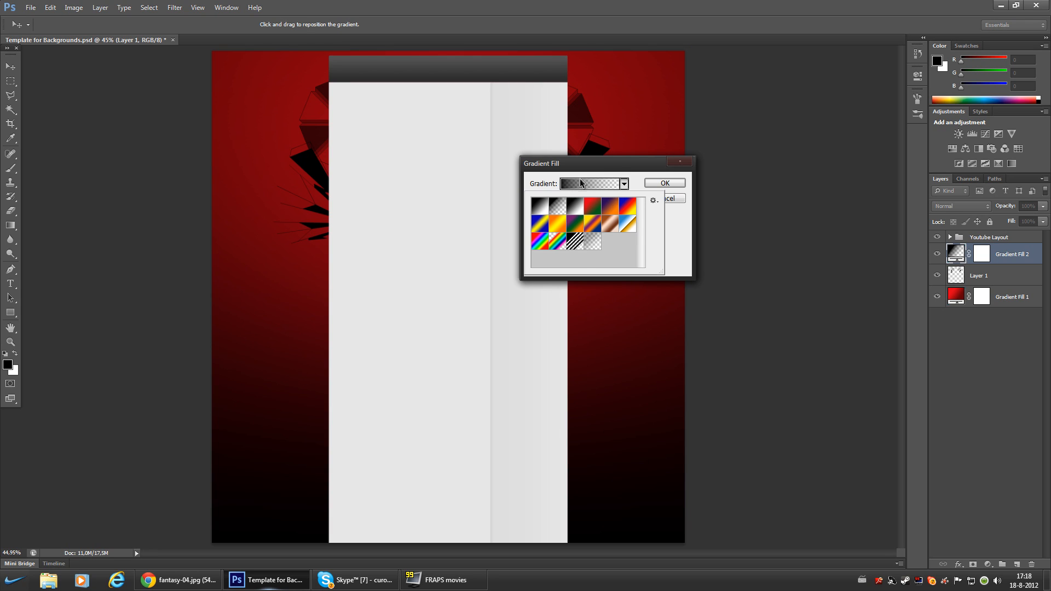
left_click(610, 173)
left_click(594, 186)
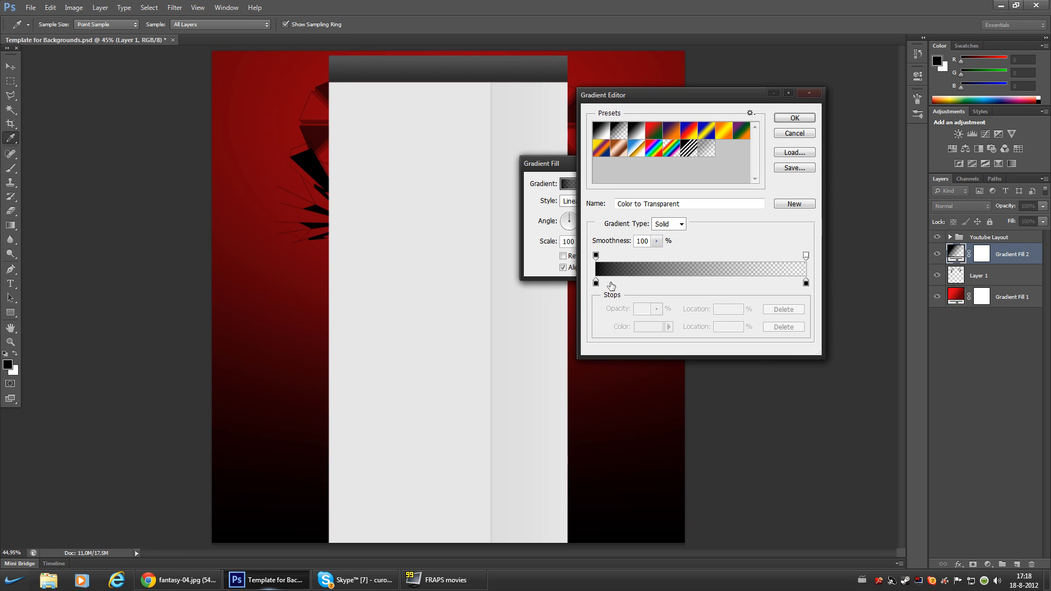
left_click(596, 283)
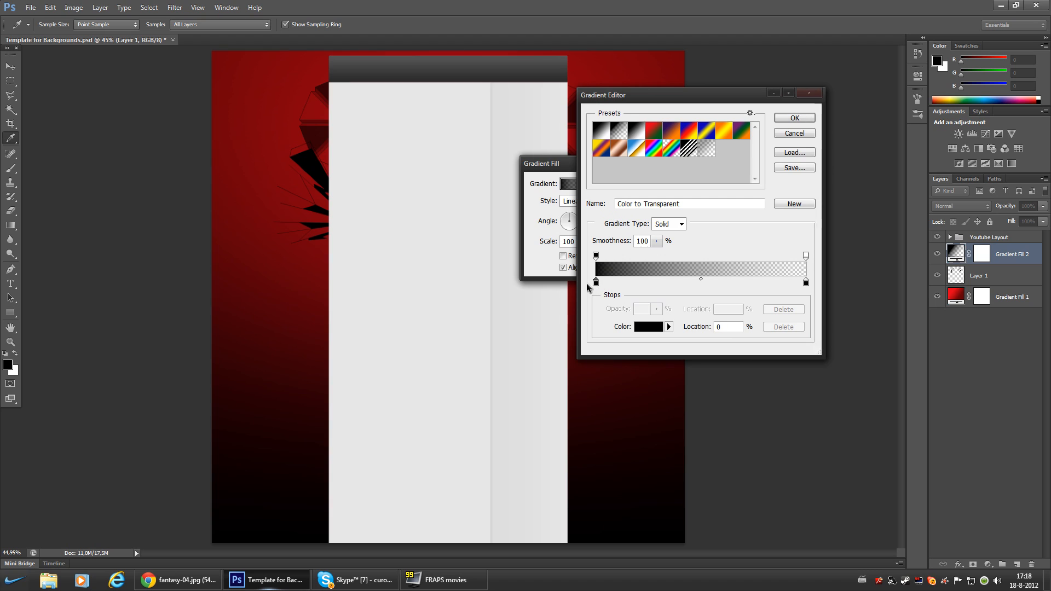
left_click(806, 257)
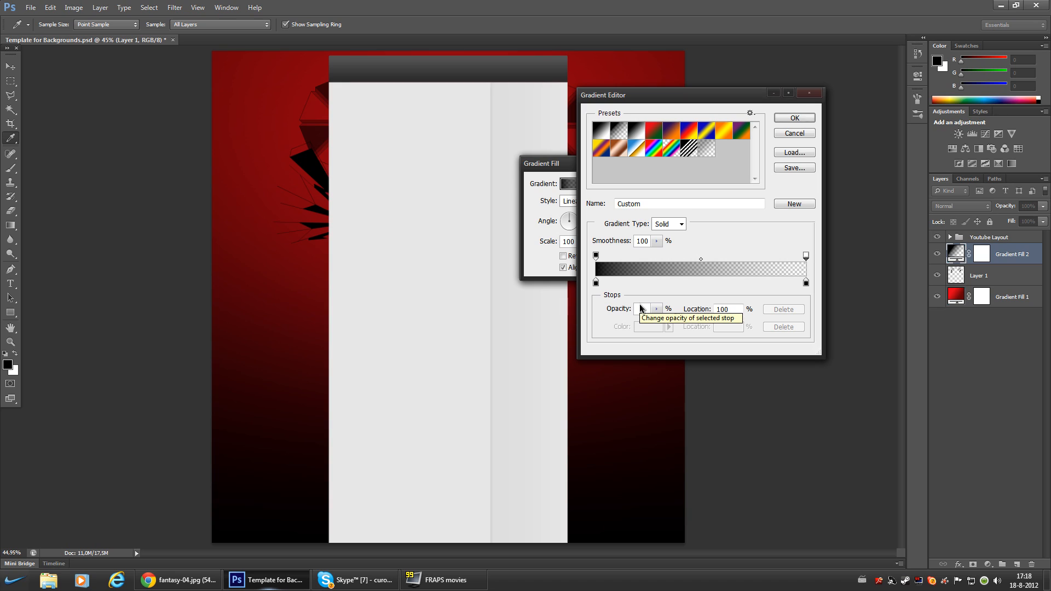
type("100")
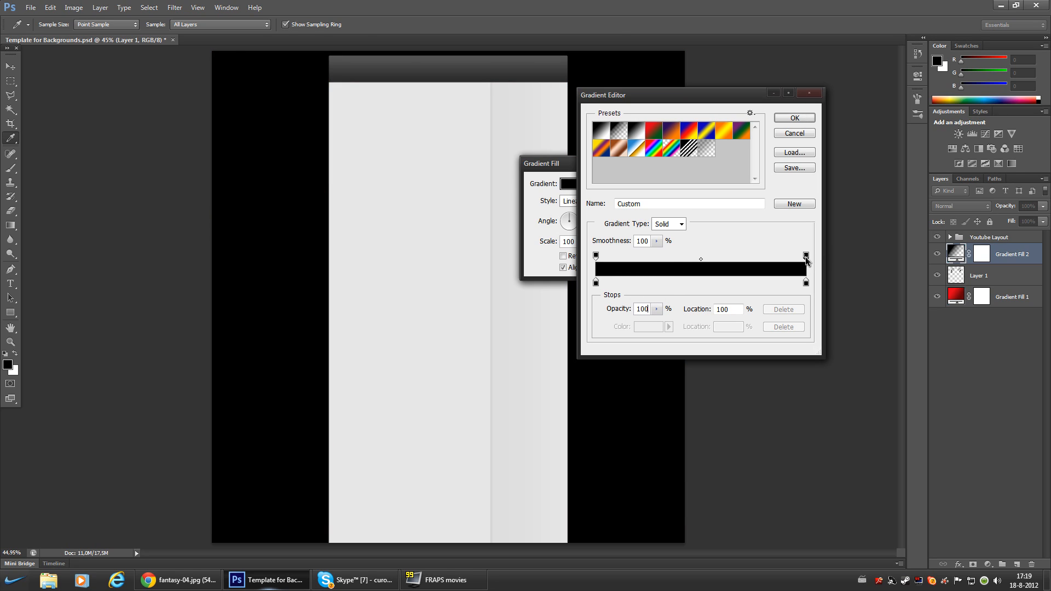
- Set the gradient's opacity stop at location 100% to 0%, and move the accepted Gradient Fill 2 layer above the Youtube Layout group
left_click(596, 256)
left_click(807, 255)
type("0")
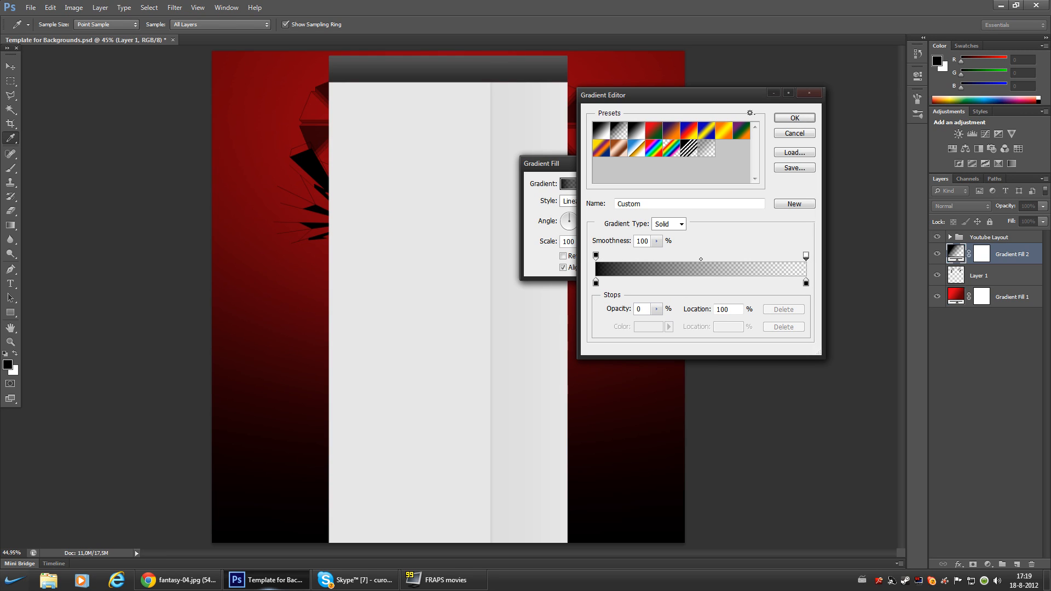
key("Return")
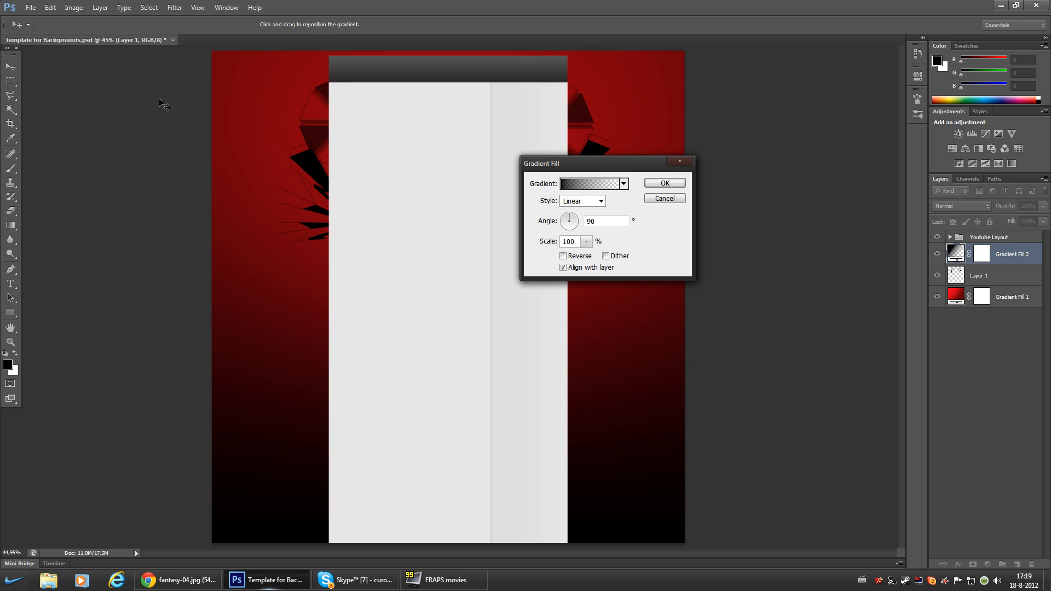
left_click(675, 184)
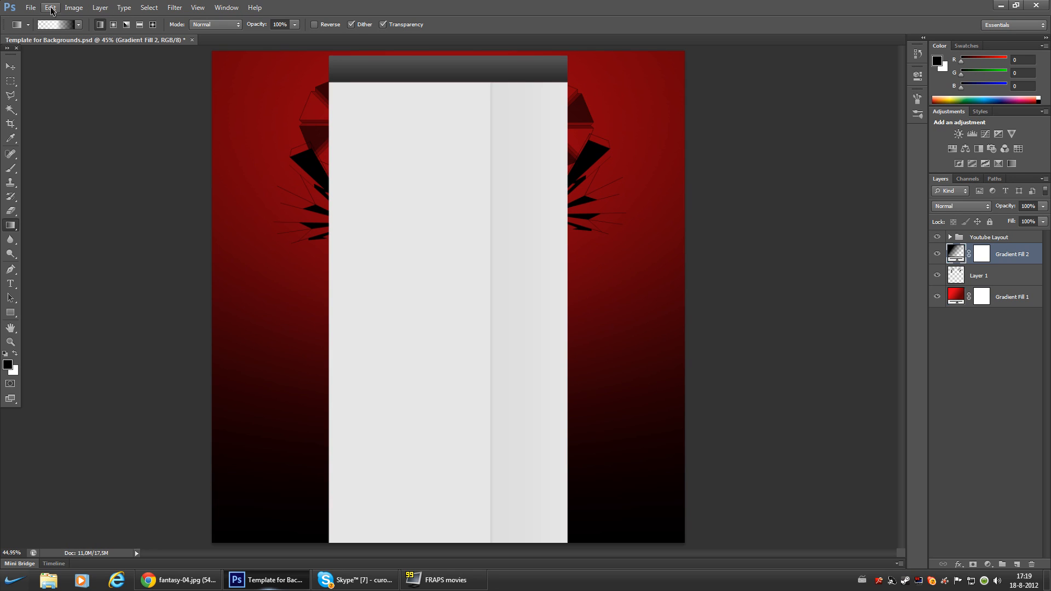
mouse_move(993, 256)
left_mouse_down()
mouse_move(964, 246)
mouse_move(1003, 245)
mouse_move(972, 249)
mouse_move(994, 255)
mouse_move(994, 235)
mouse_move(995, 248)
left_mouse_up()
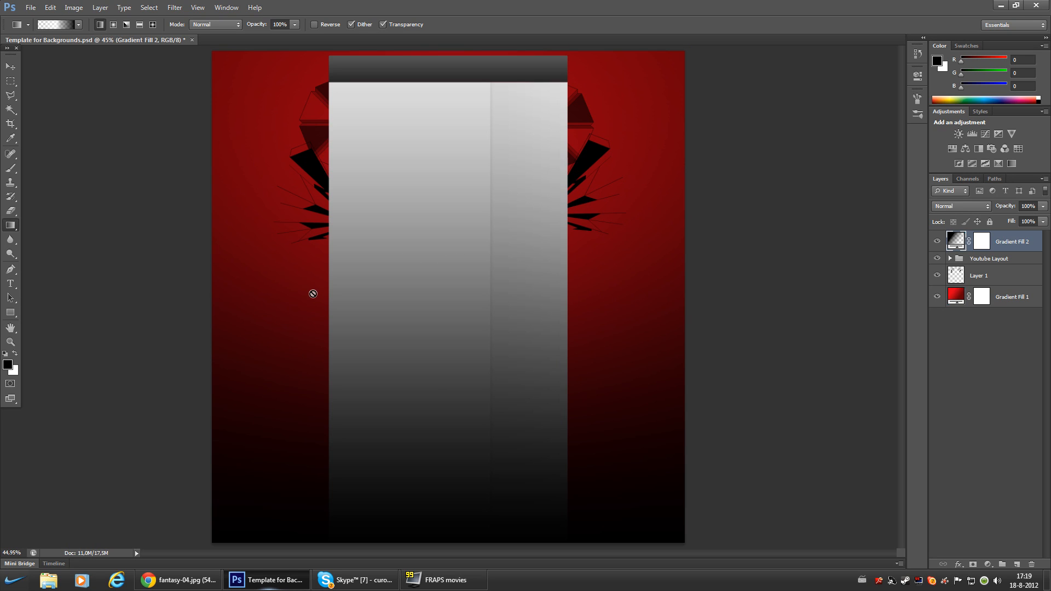
- Copy the fantasy-04.jpg sword image from Chrome into the Photoshop document and position it over the layout's left edge
left_click(181, 570)
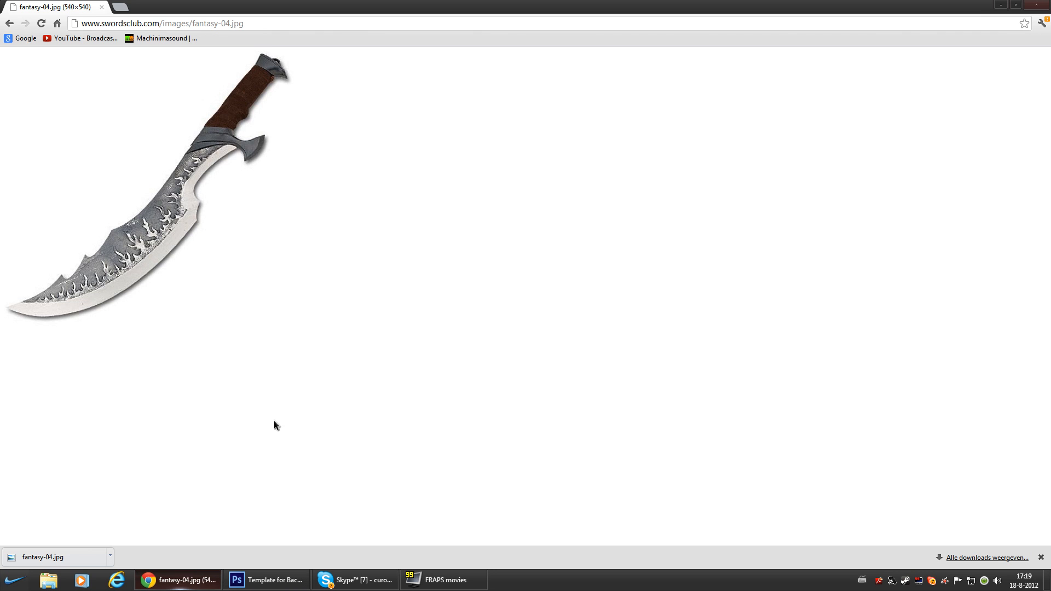
right_click(211, 170)
left_click(242, 204)
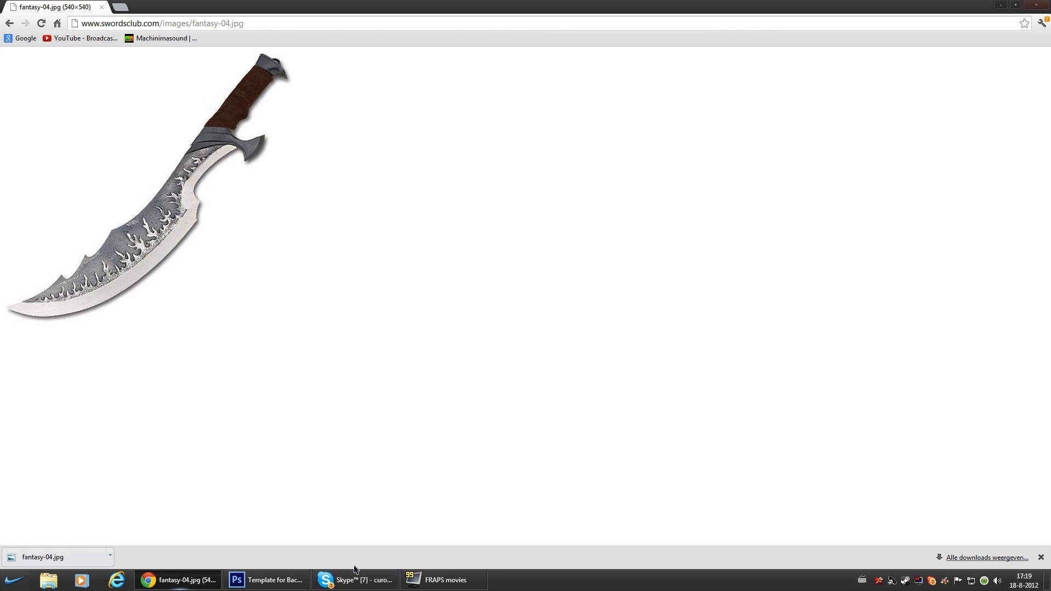
left_click(267, 580)
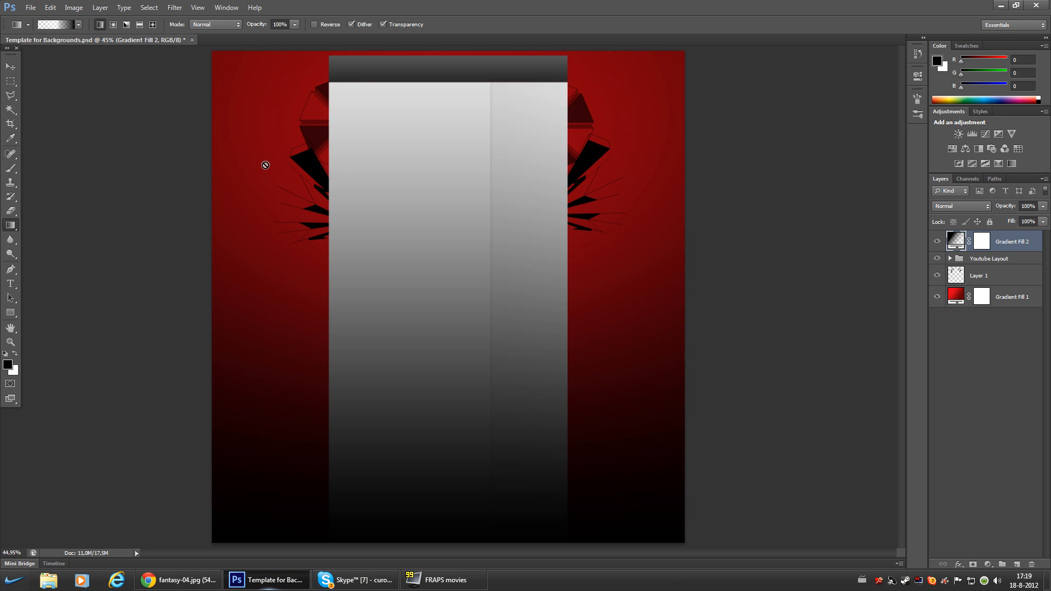
key("ctrl+v")
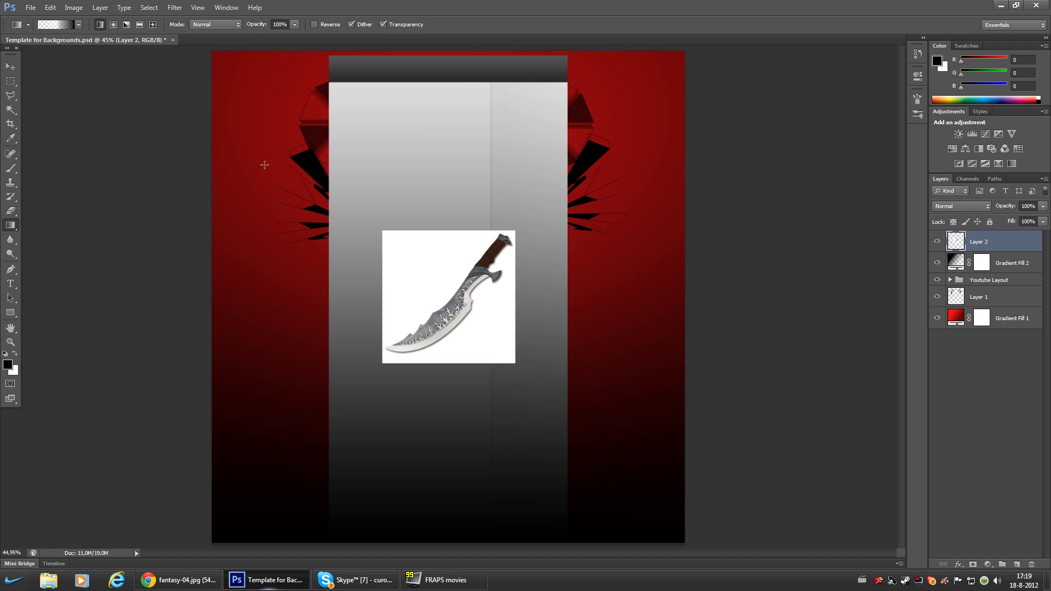
left_click(11, 65)
left_click_drag(467, 271, 305, 201)
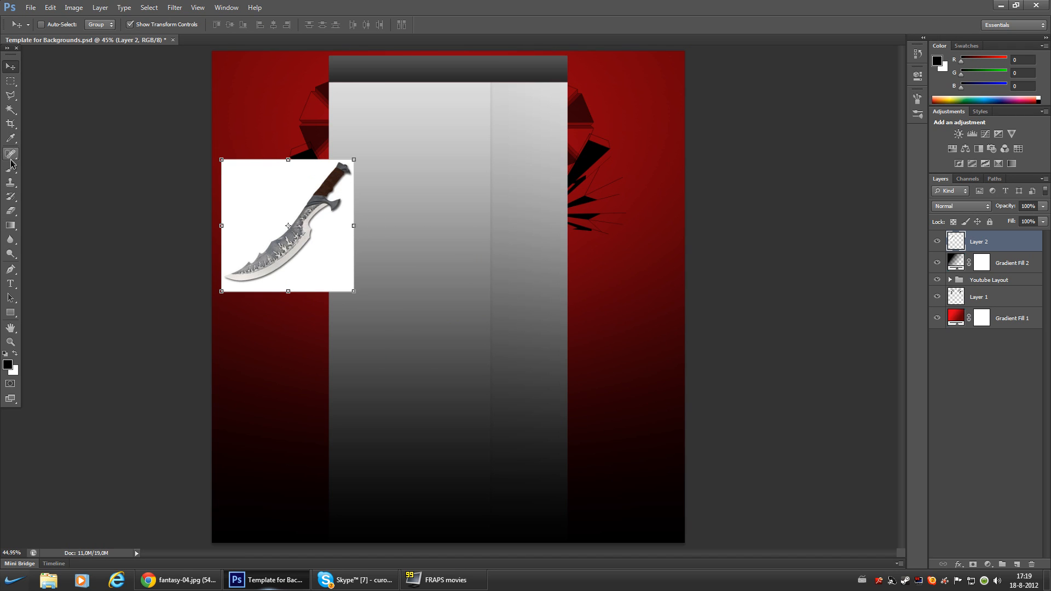
- Remove the white background around the sword with a Magic Wand selection at tolerance 5, and deselect
left_click(11, 109)
left_click(272, 188)
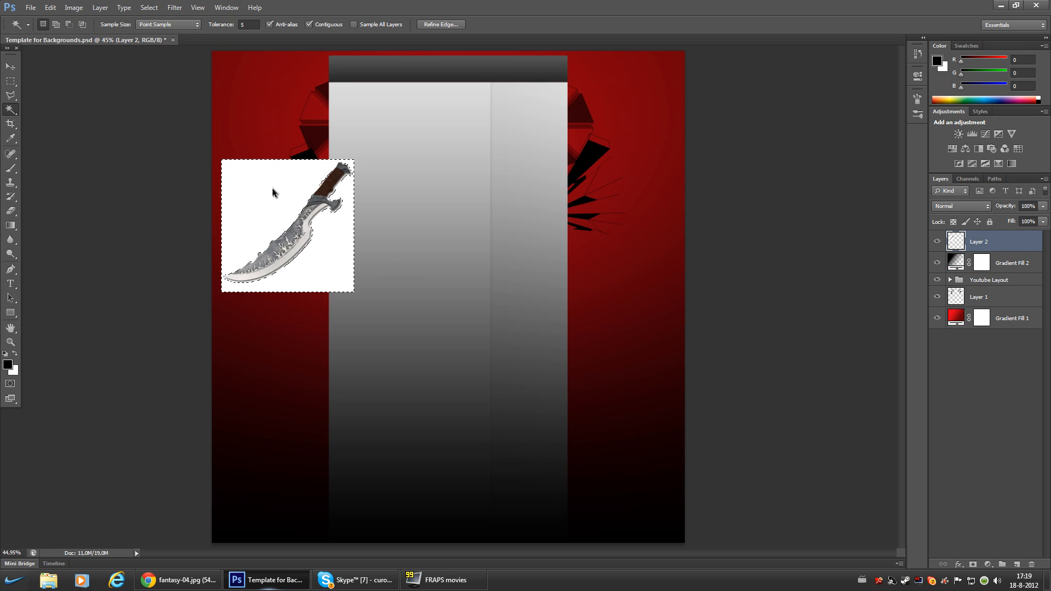
left_click(10, 109)
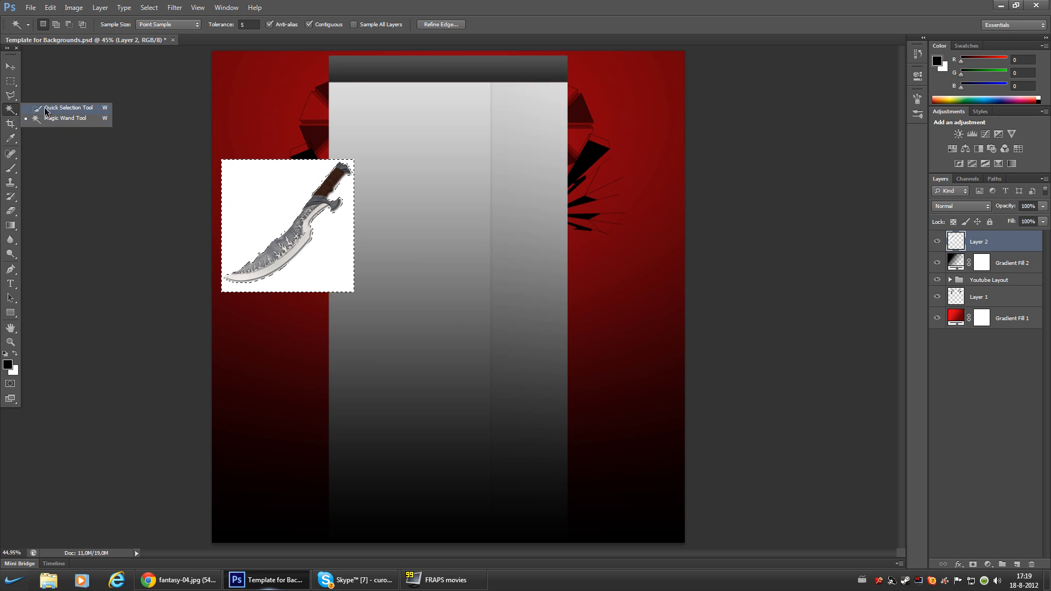
left_click(37, 108)
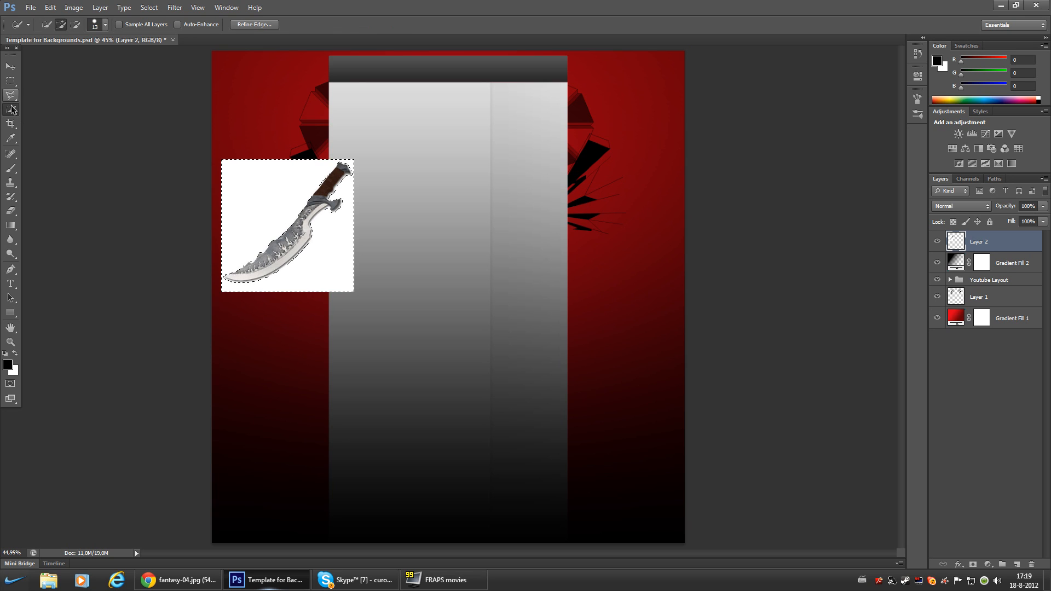
left_click(10, 109)
left_click(61, 117)
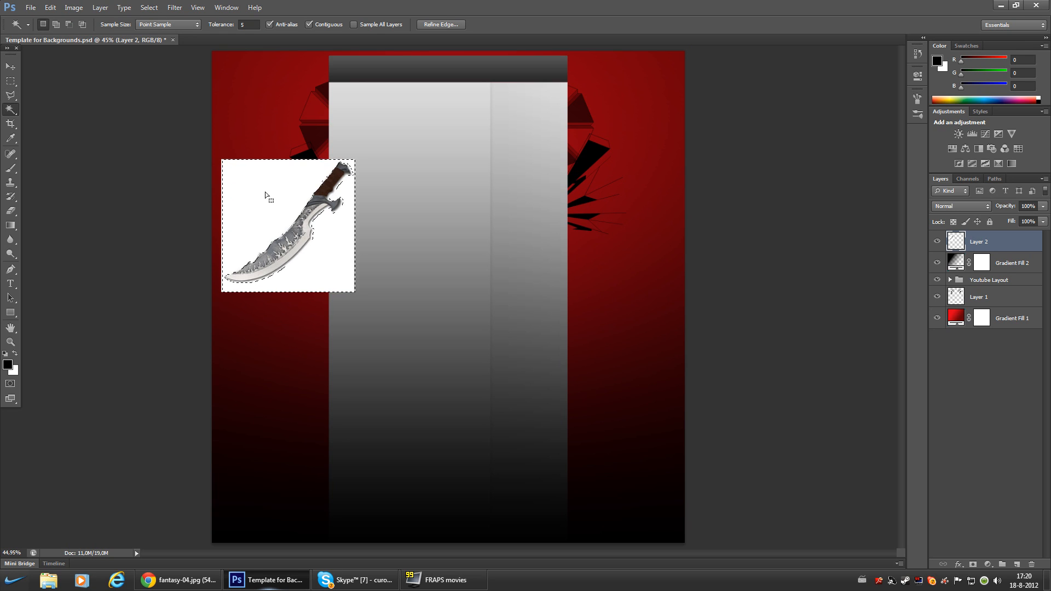
left_click(281, 206)
key("Delete")
key("ctrl+d")
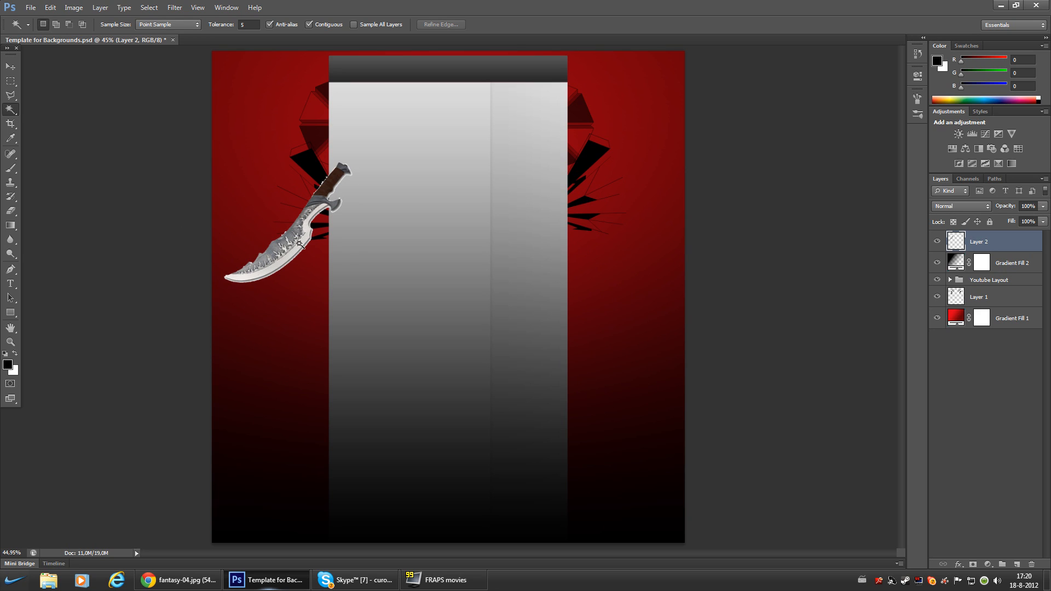
- Add an Outer Glow layer style to the sword on Layer 2 with a size of 27 px
left_click(11, 66)
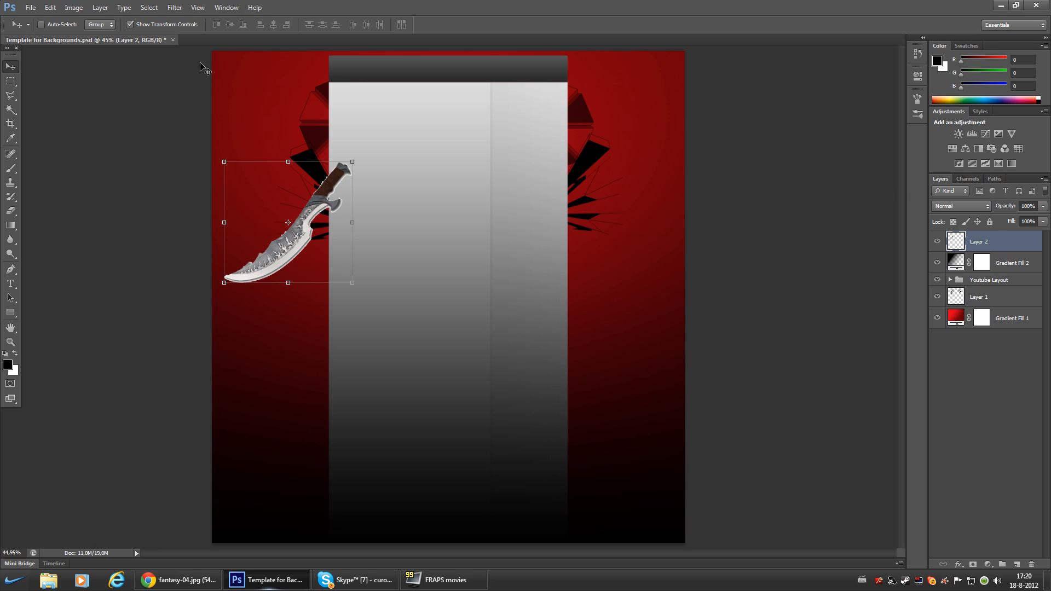
right_click(981, 248)
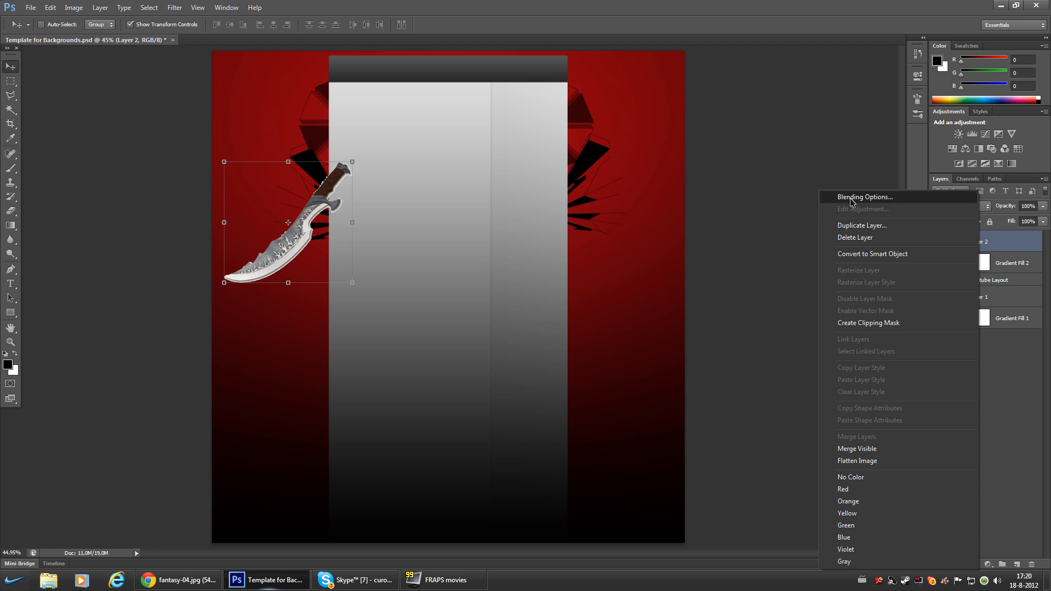
left_click(843, 198)
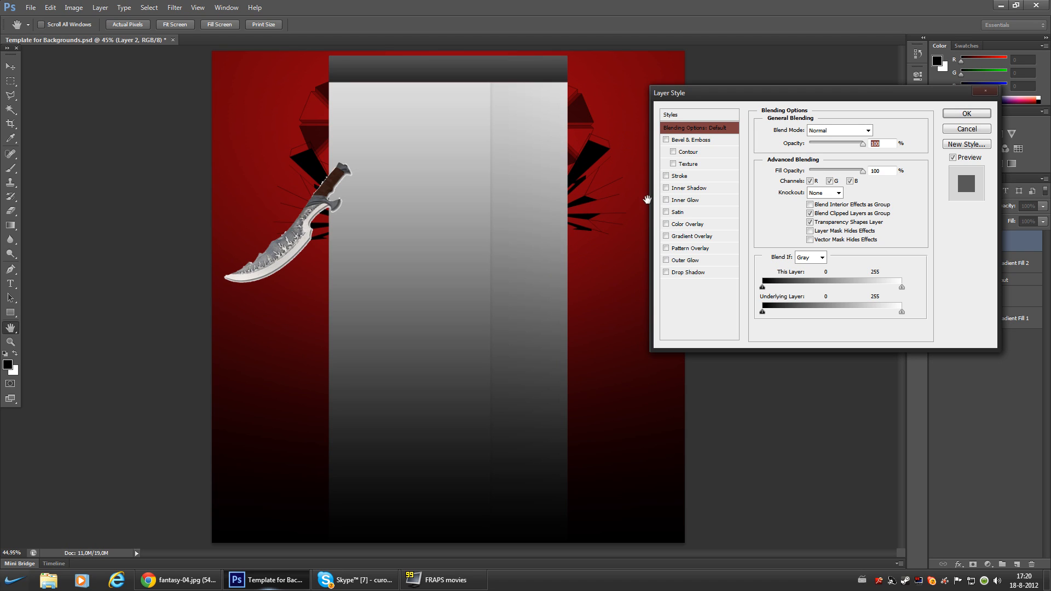
left_click(669, 261)
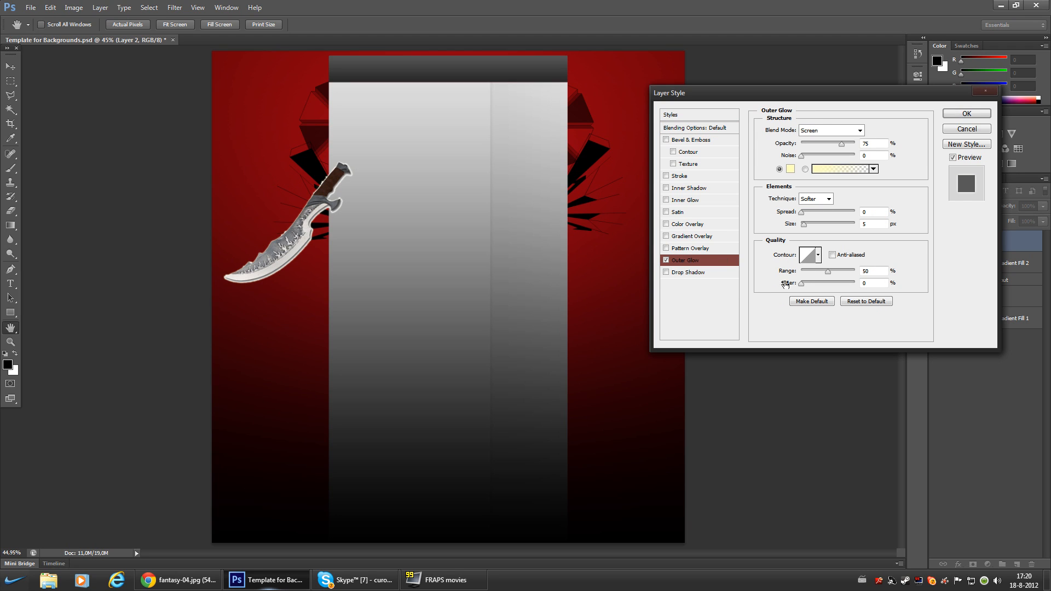
left_click_drag(804, 224, 812, 232)
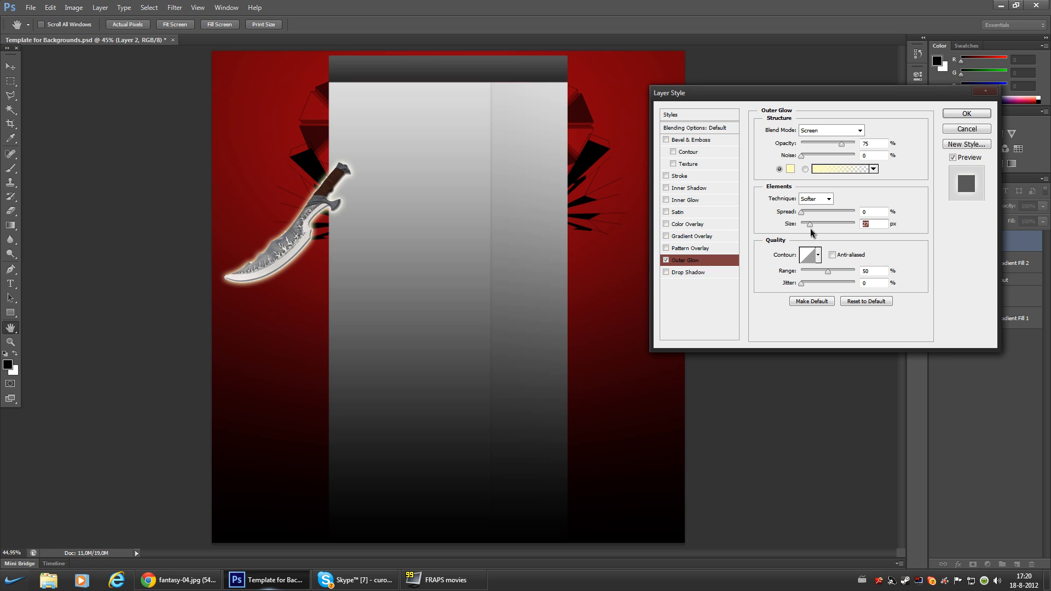
- Set the sword's Outer Glow color to light red eb5869
left_click(790, 169)
mouse_move(830, 368)
left_mouse_down()
mouse_move(830, 379)
mouse_move(824, 370)
left_mouse_up()
mouse_move(782, 407)
left_mouse_down()
mouse_move(781, 416)
mouse_move(726, 374)
mouse_move(745, 412)
mouse_move(679, 372)
left_mouse_up()
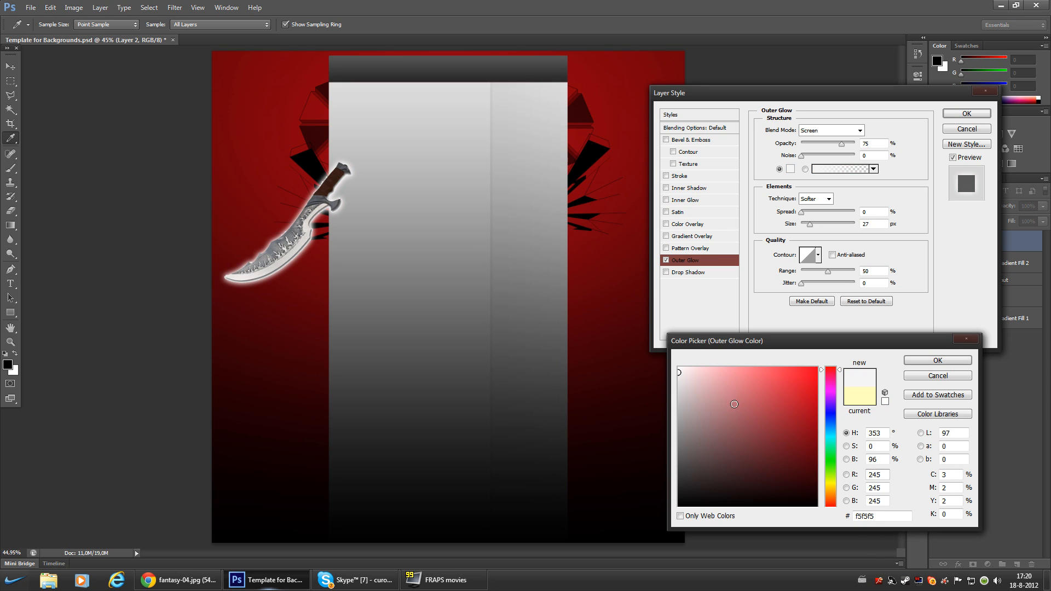
left_click(763, 381)
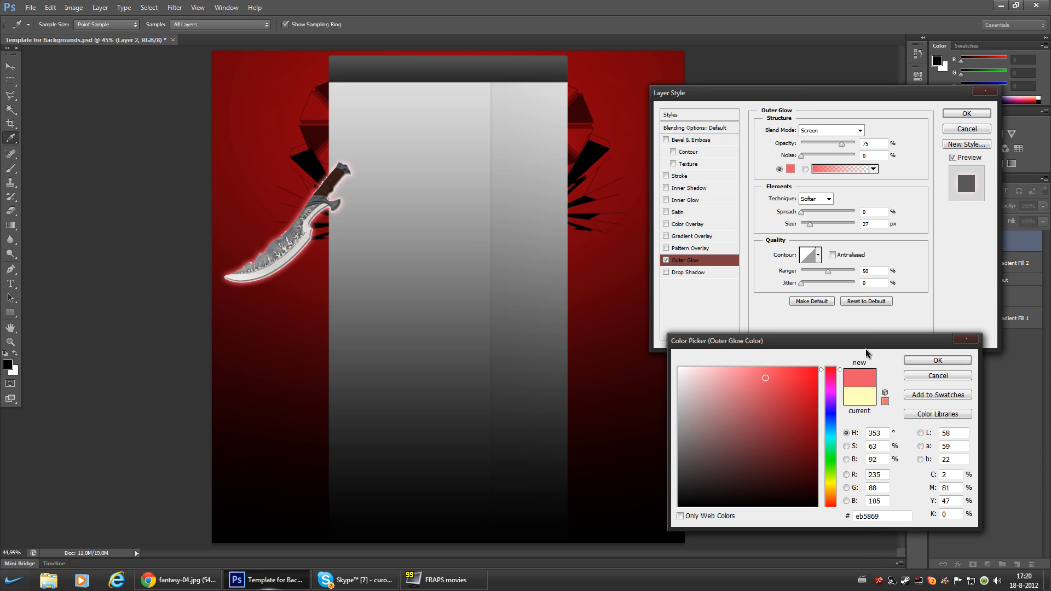
left_click(931, 361)
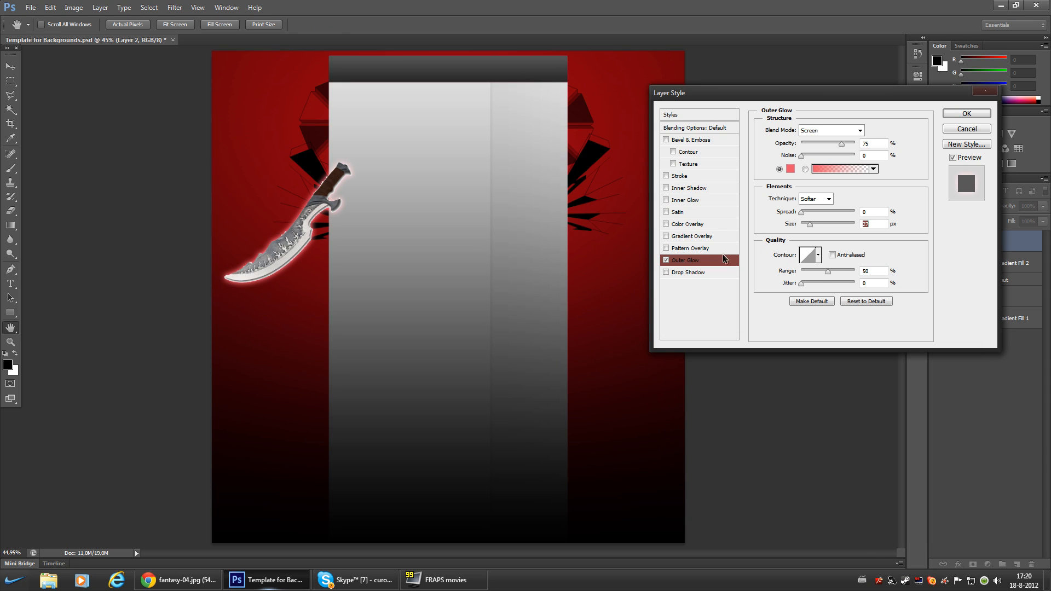
- Add a 51 px Inner Glow in red e64646 and a default Satin effect to the sword, and apply the layer style
left_click(685, 201)
left_click_drag(803, 234, 816, 238)
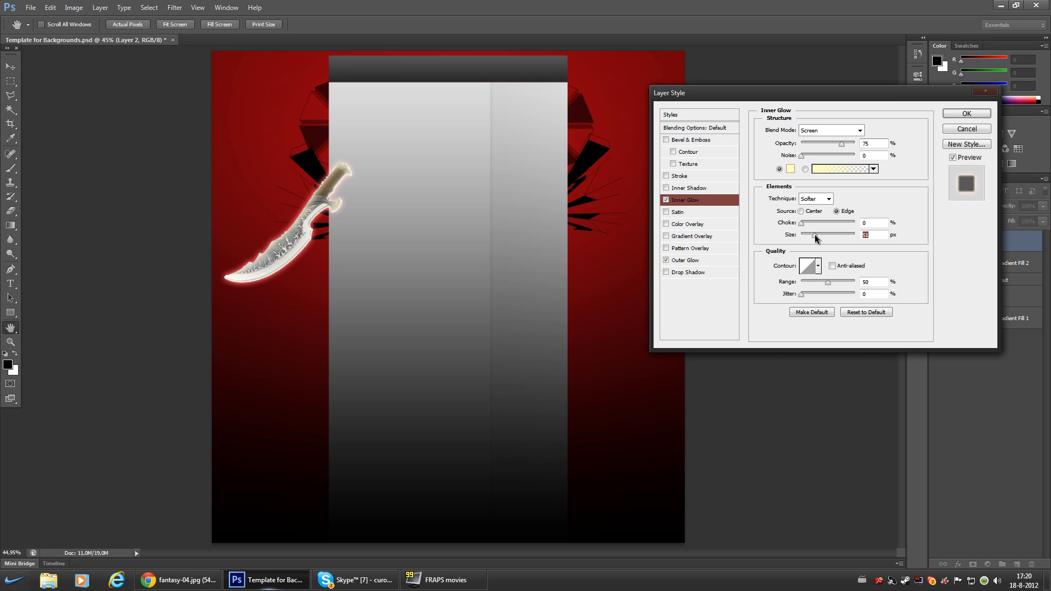
left_click(792, 170)
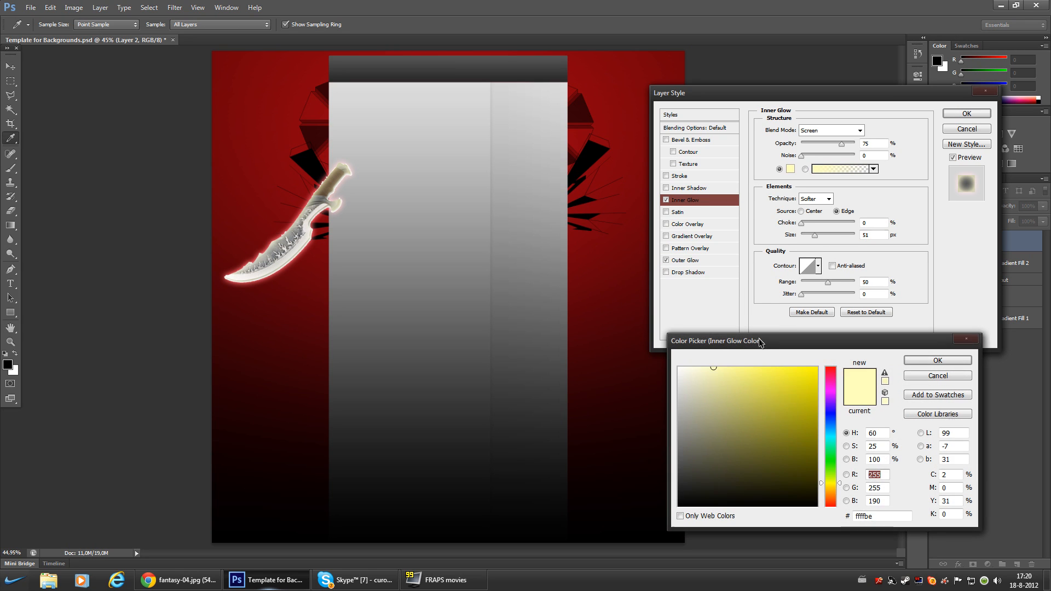
left_click(831, 368)
left_click(801, 368)
left_click(730, 389)
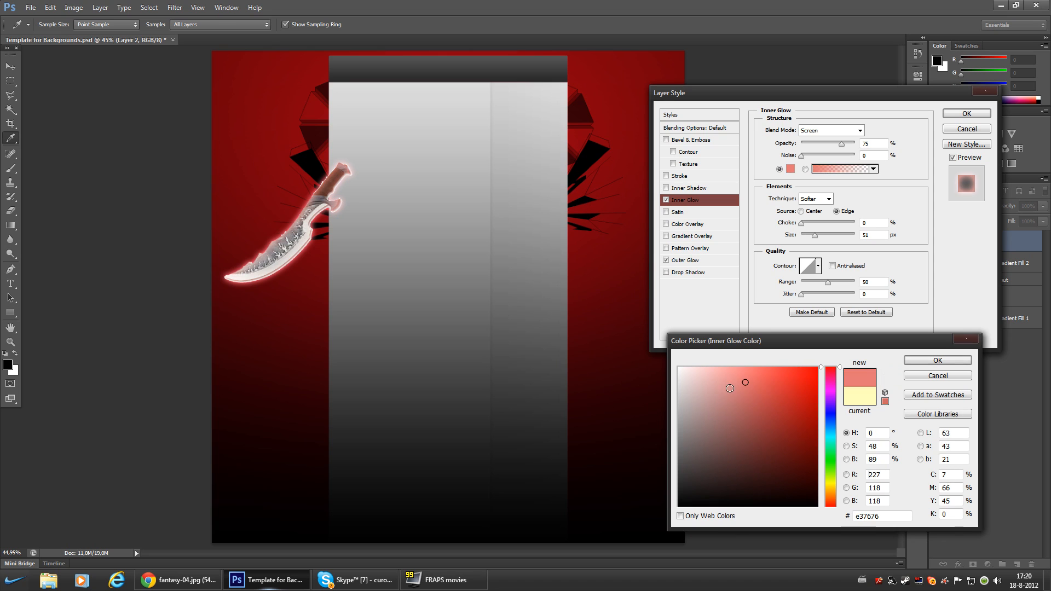
left_click(775, 381)
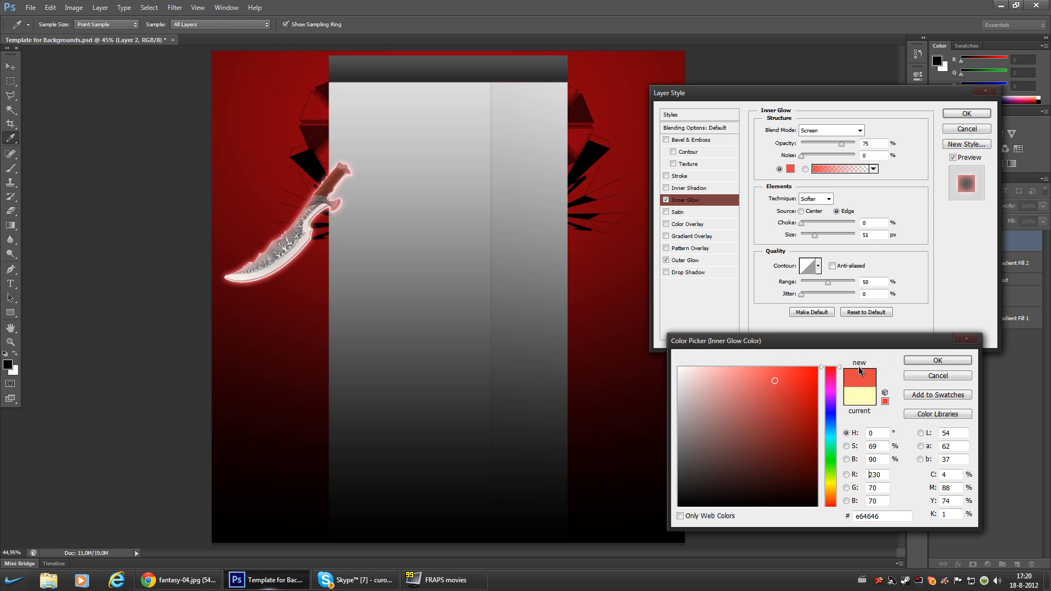
left_click(937, 360)
left_click(673, 212)
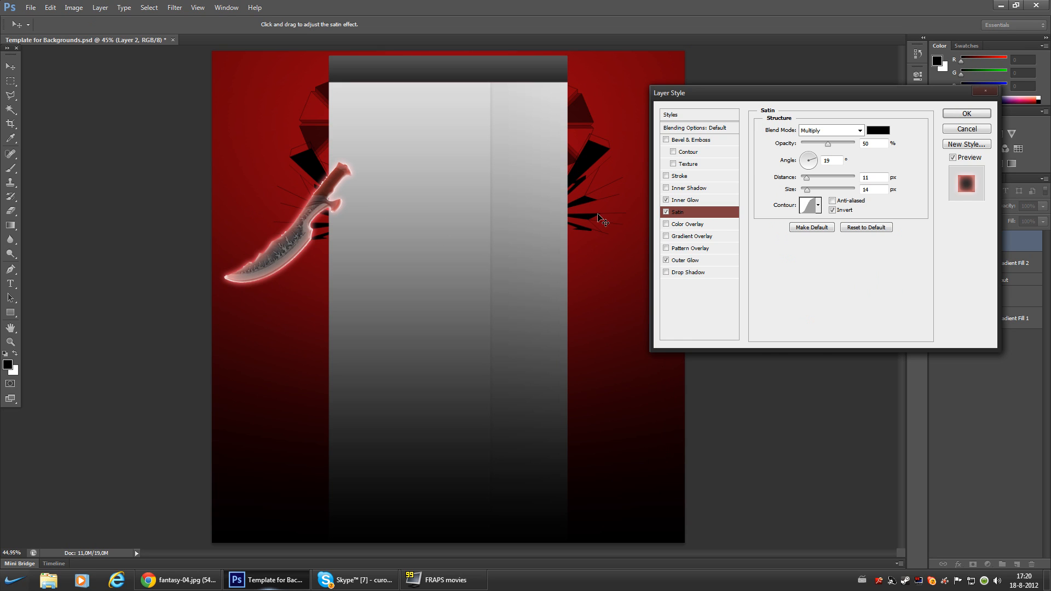
left_click(967, 113)
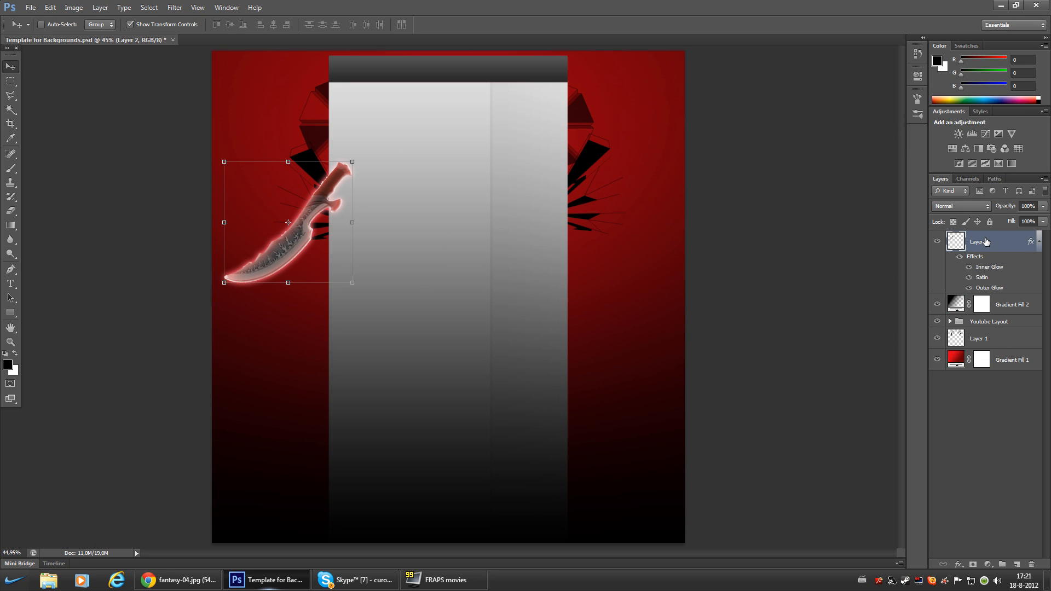
- Move Layer 2 directly below Layer 1, and rotate the sword about 88° while relocating it to the layout's right side
left_click_drag(986, 242, 943, 303)
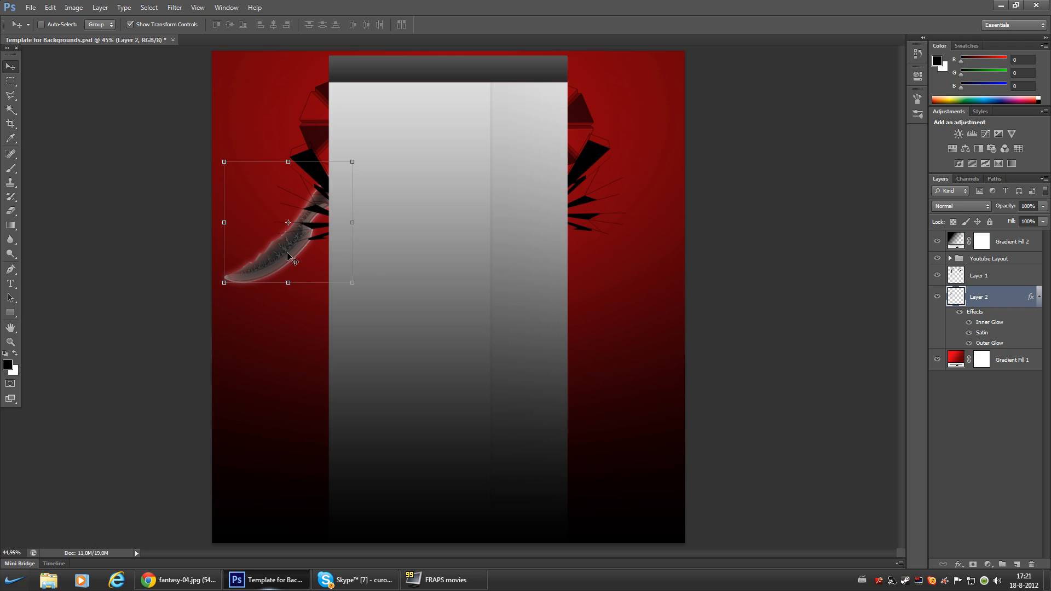
left_click_drag(290, 260, 290, 288)
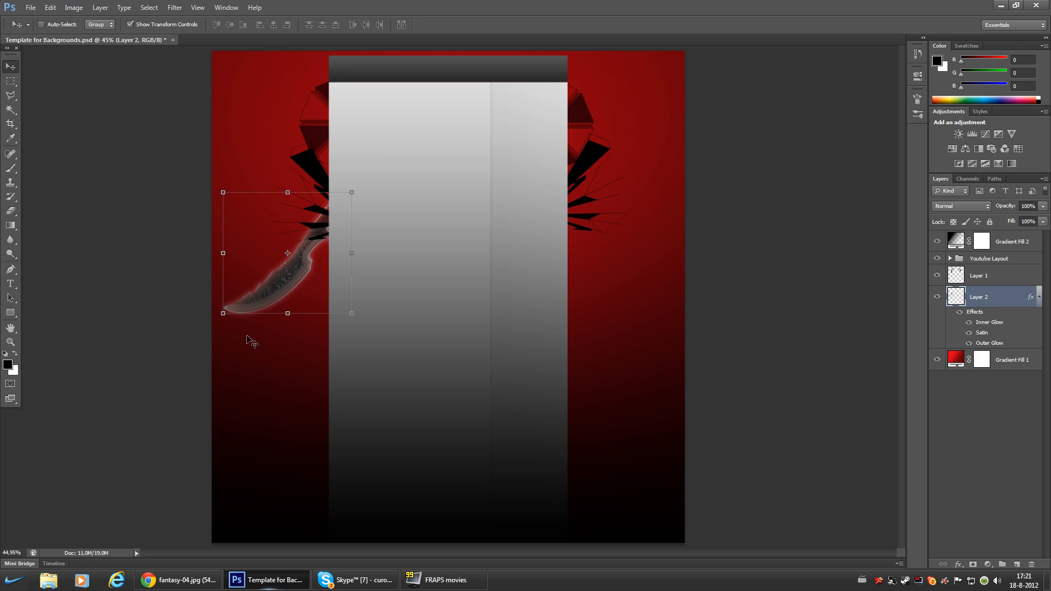
left_click(211, 320)
left_click_drag(205, 290, 204, 167)
left_click_drag(261, 263, 597, 216)
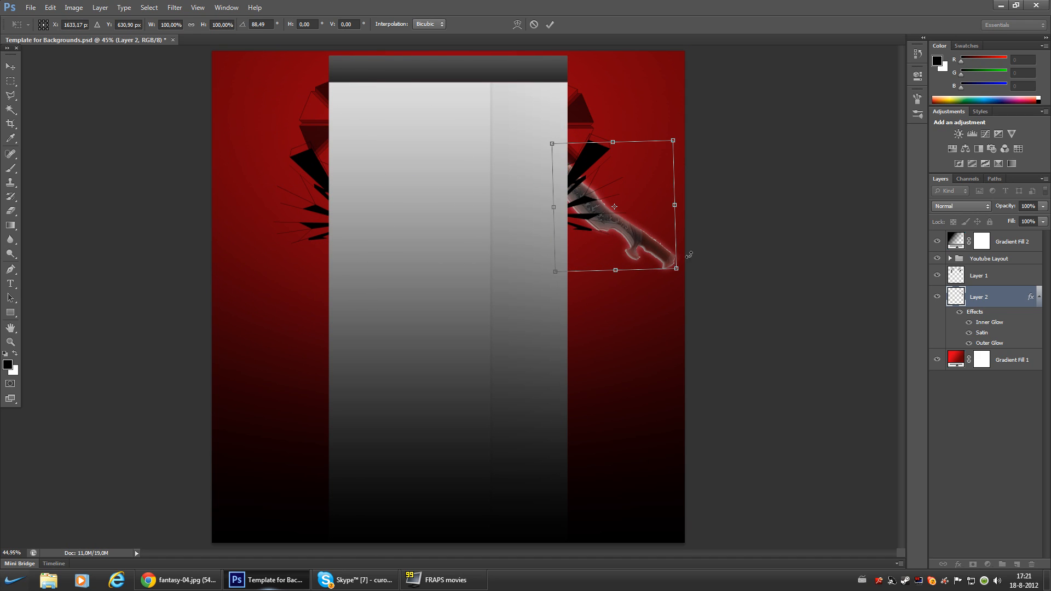
- Rotate the sword to about -177.33°, raise it beside the wheel shape at the layout's right edge, and apply the transformation
left_click_drag(541, 311, 509, 308)
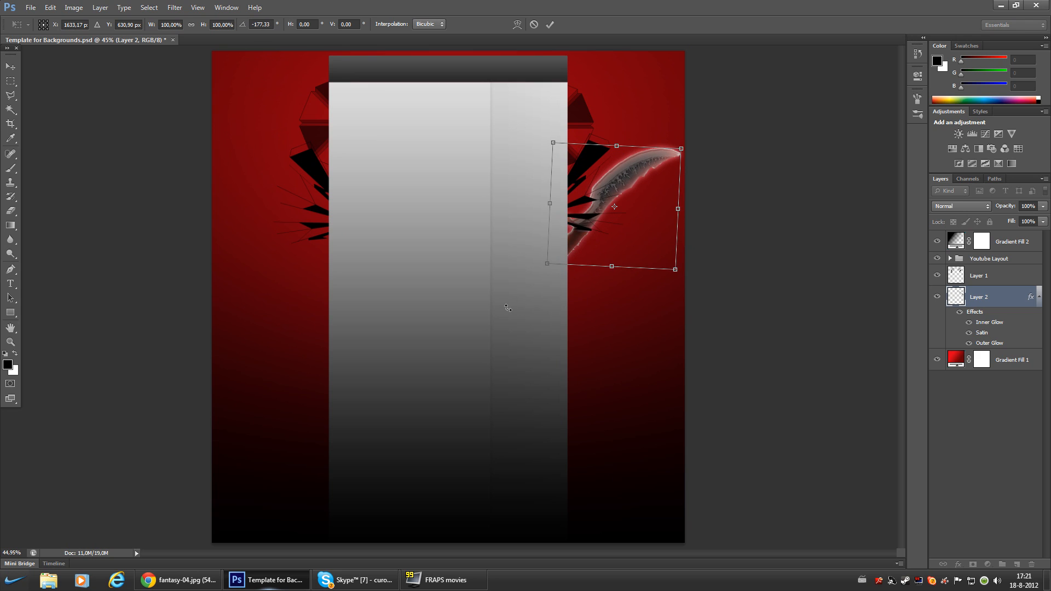
left_click_drag(599, 200, 596, 133)
key("m")
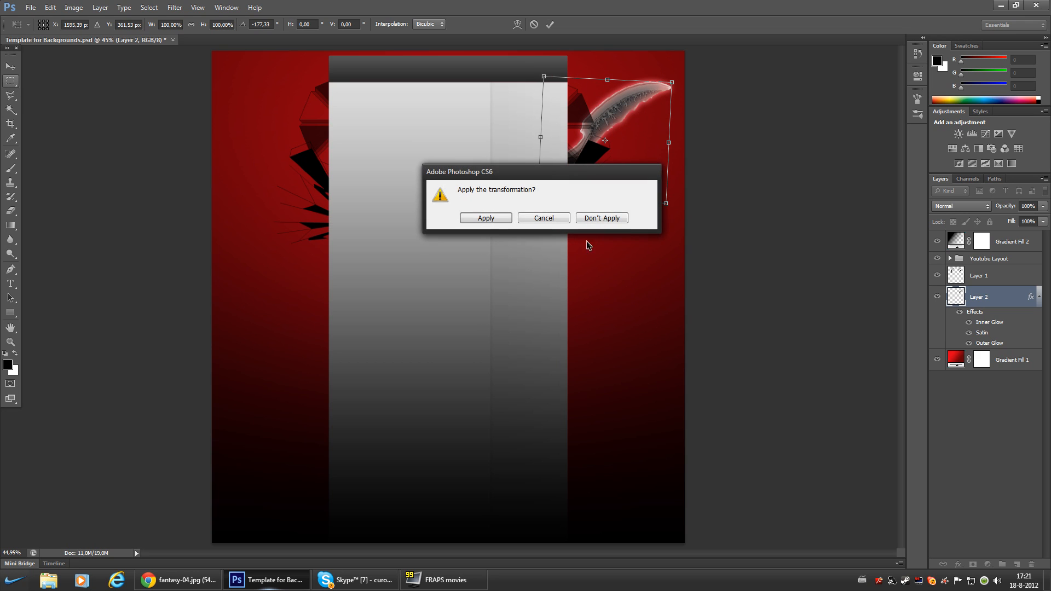
left_click(483, 218)
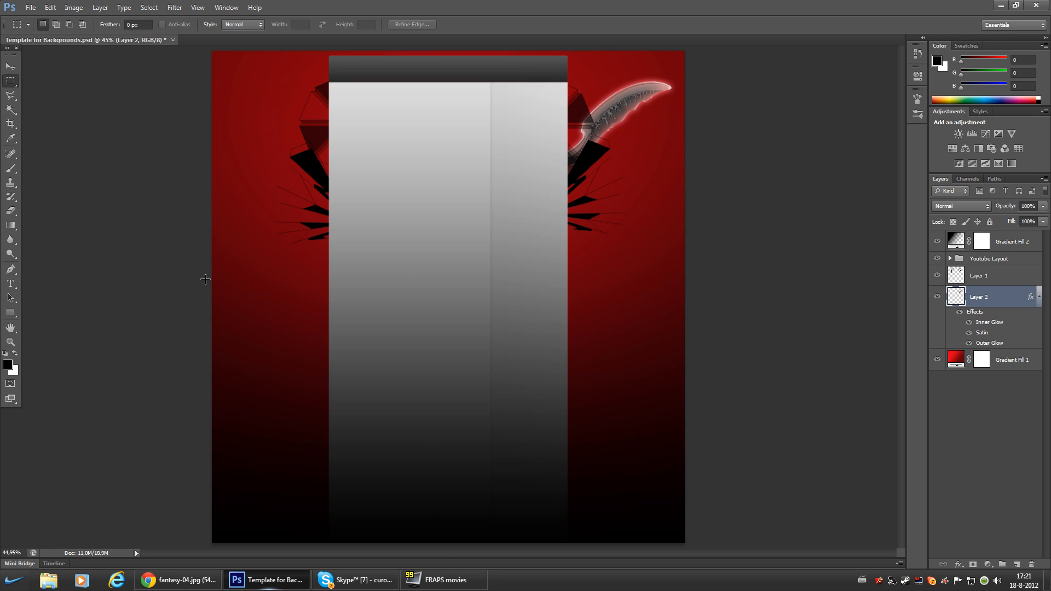
- Add the text CURODINE in 72 pt Freeroad and rotate it to read vertically along the layout's left edge
left_click(12, 284)
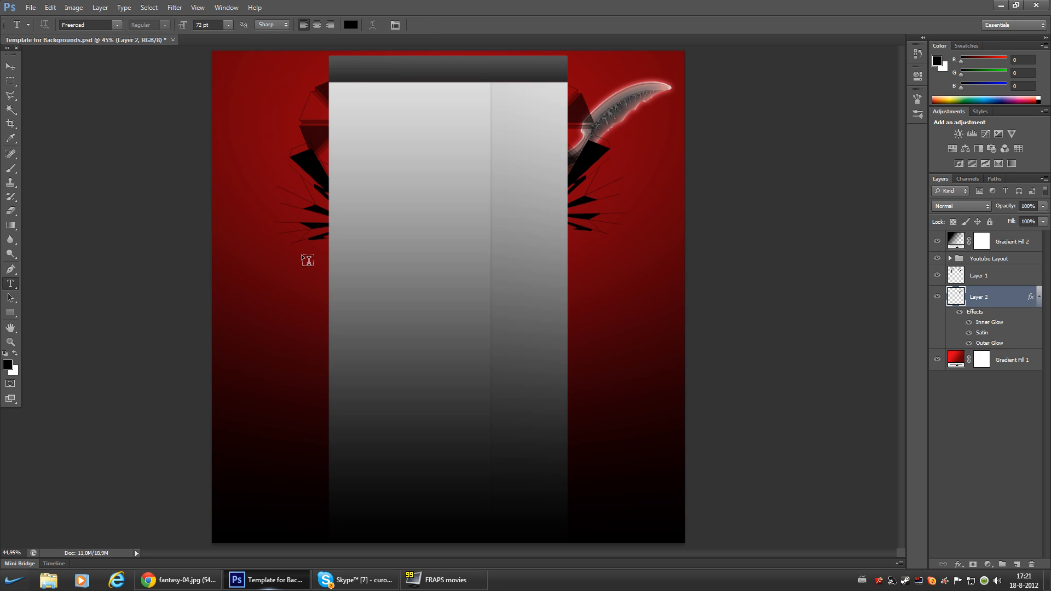
left_click_drag(236, 224, 606, 295)
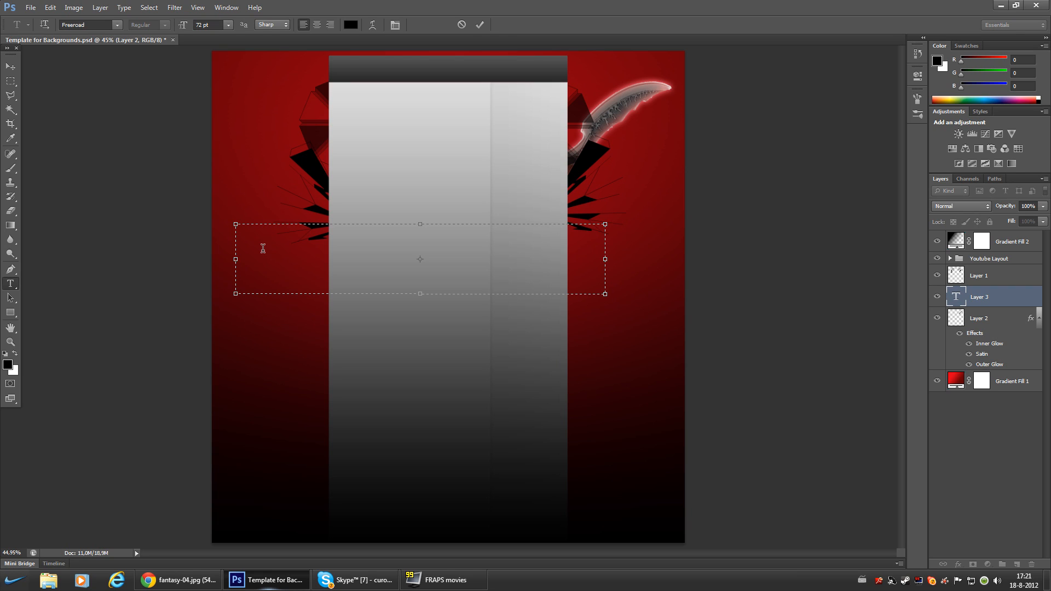
type("CURODINE")
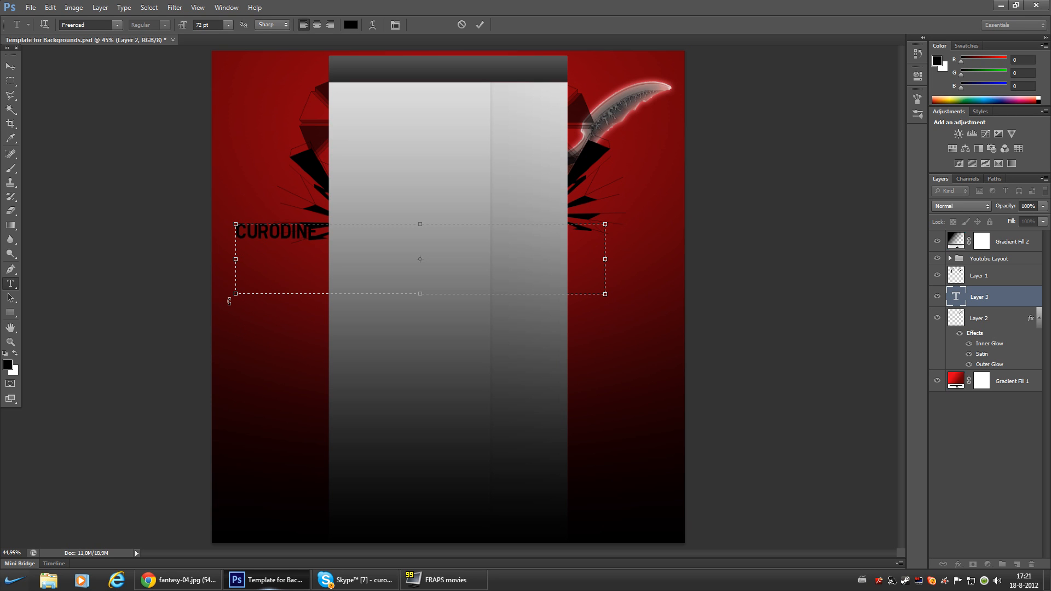
left_click_drag(229, 301, 453, 402)
left_click_drag(430, 476, 377, 264)
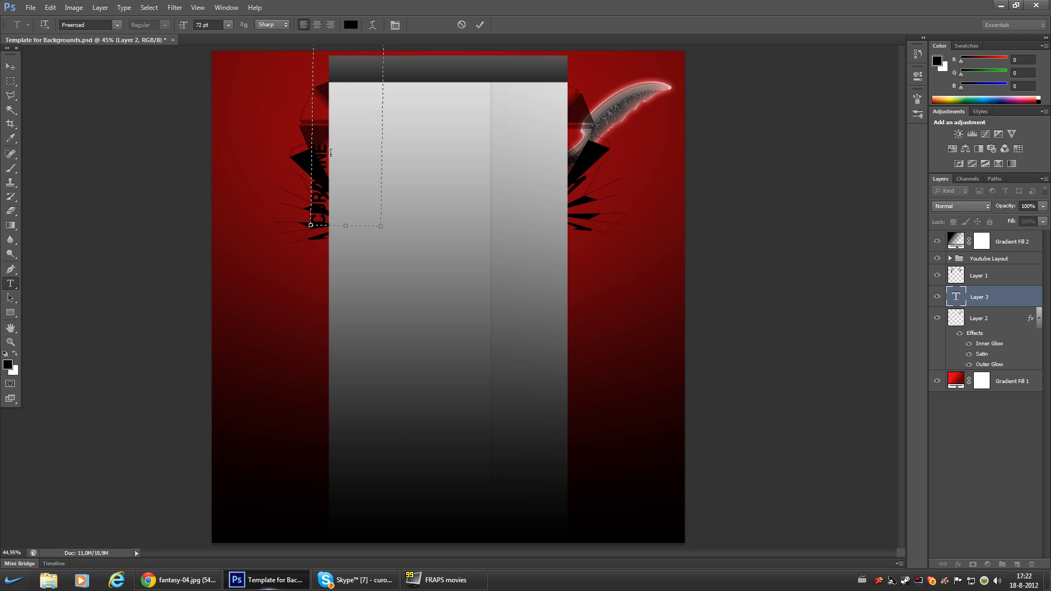
- Try cream, red and other spectrum colors for the CURODINE text
left_click_drag(331, 153, 321, 226)
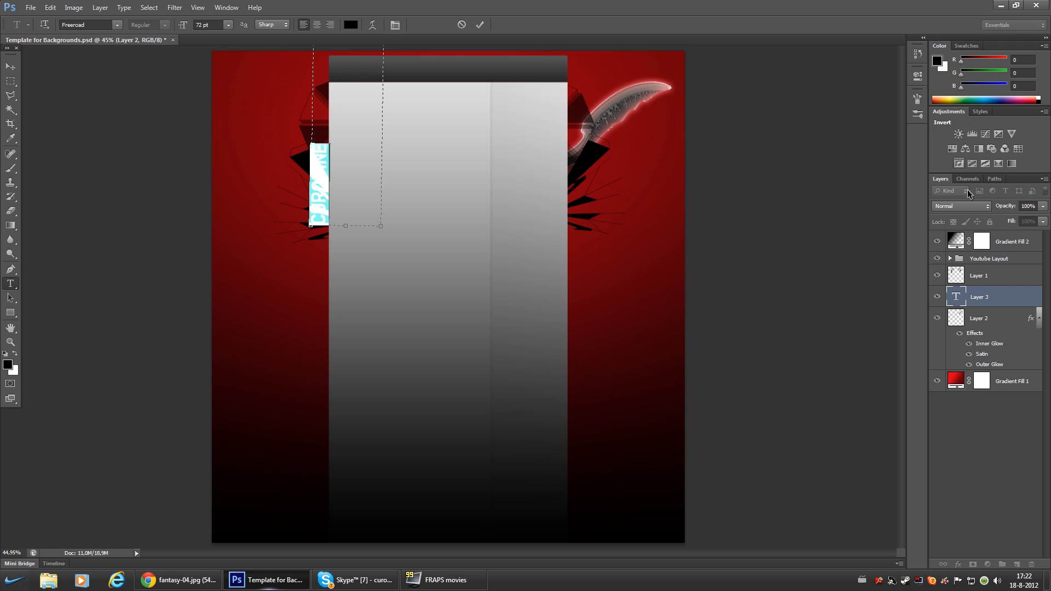
left_click(959, 96)
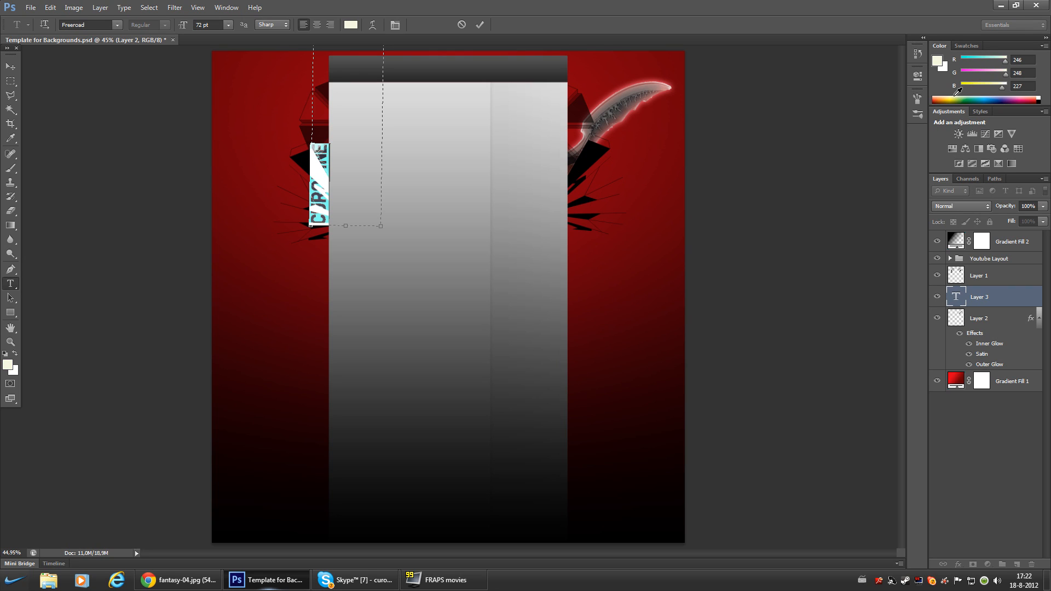
left_click_drag(1033, 98, 1035, 102)
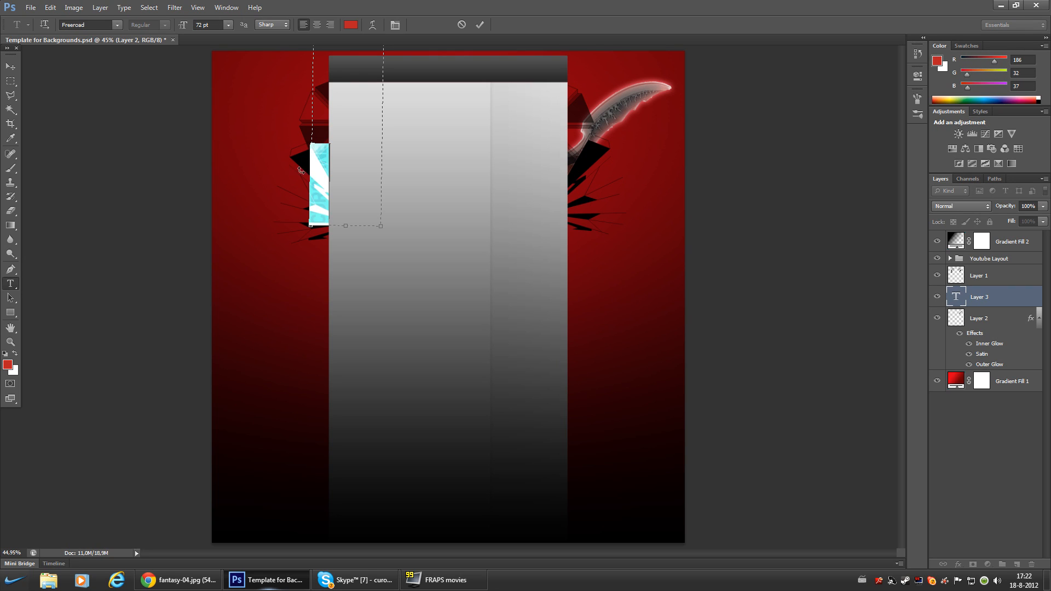
left_click(337, 167)
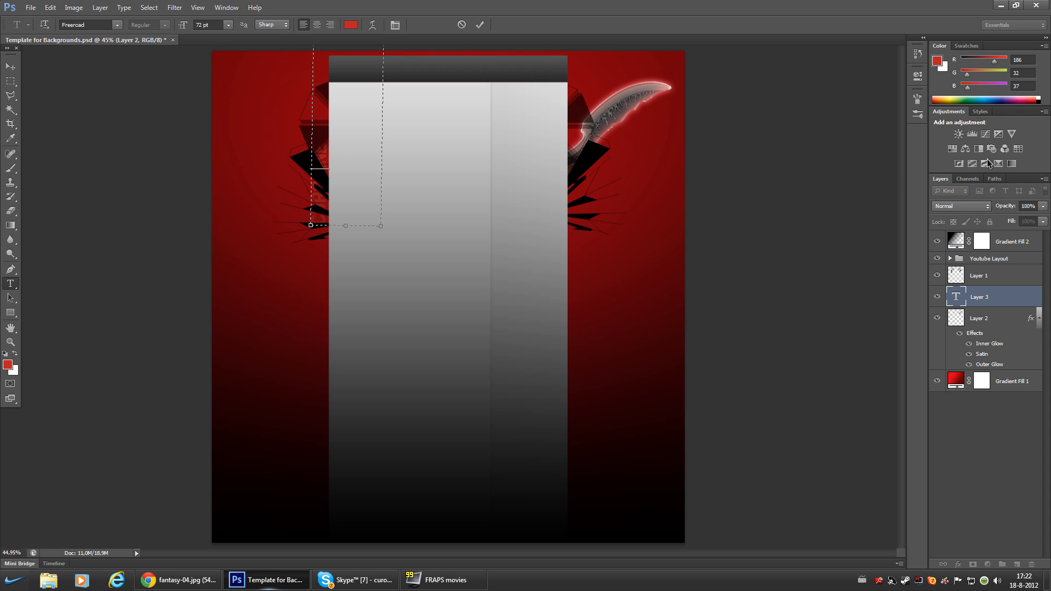
left_click(1020, 99)
left_click(986, 100)
left_click(968, 100)
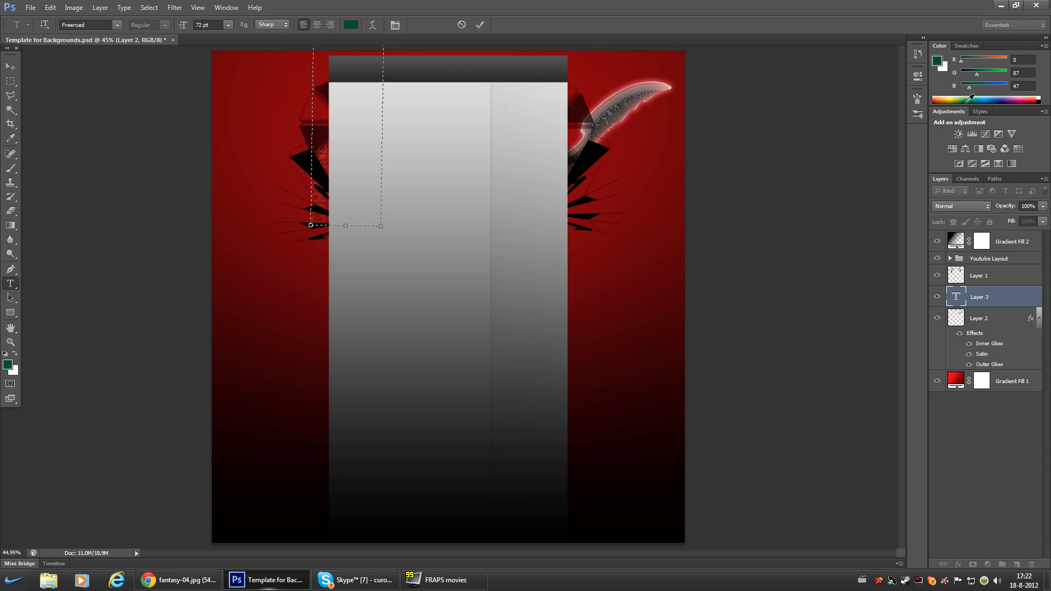
left_click(950, 98)
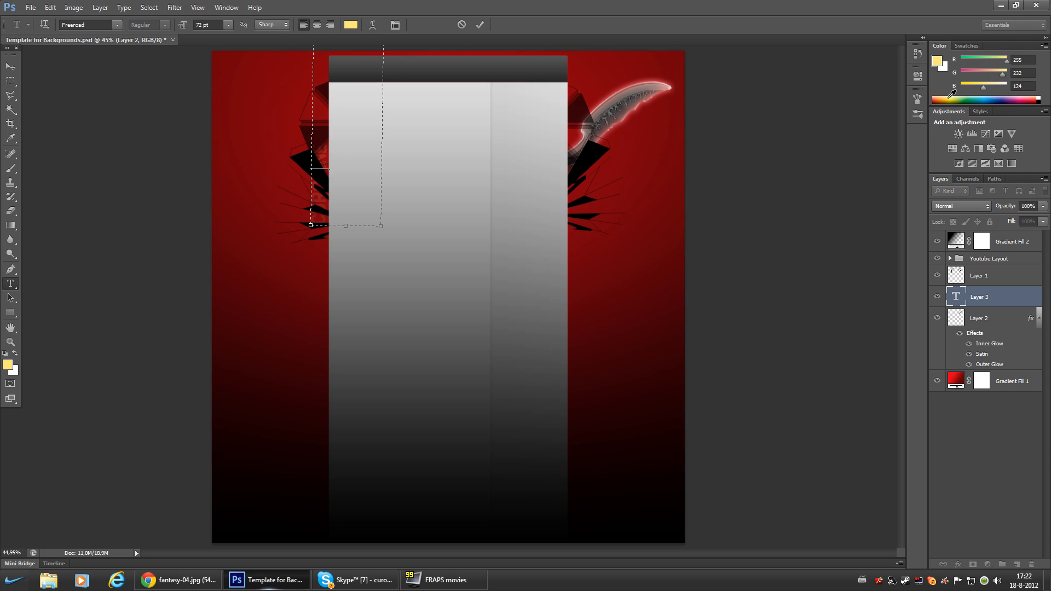
left_click(952, 103)
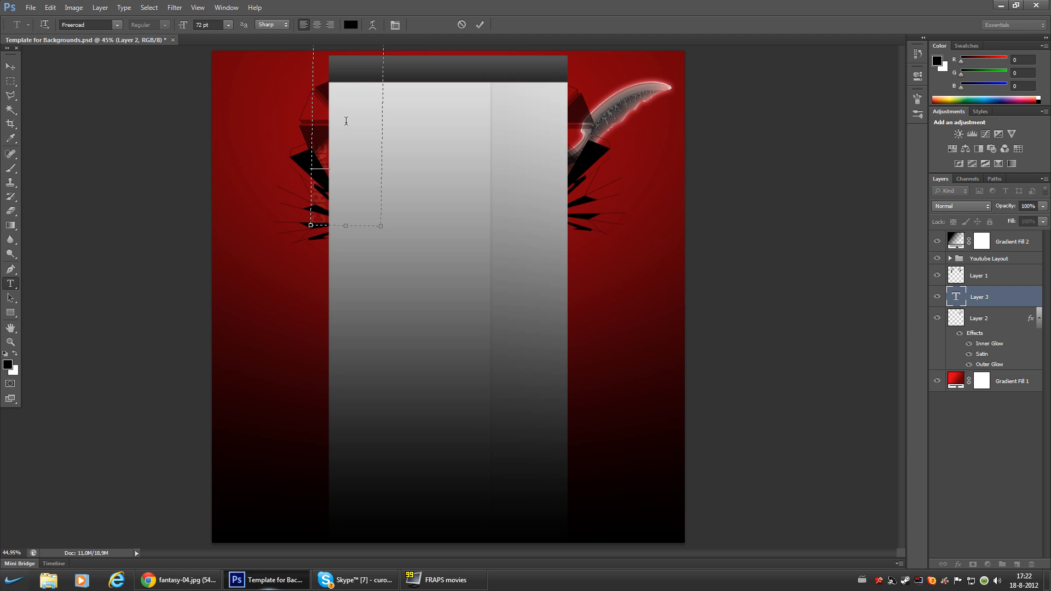
- Recolor the whole CURODINE text to dark gray 2a2828
key("ctrl+a")
left_click(976, 101)
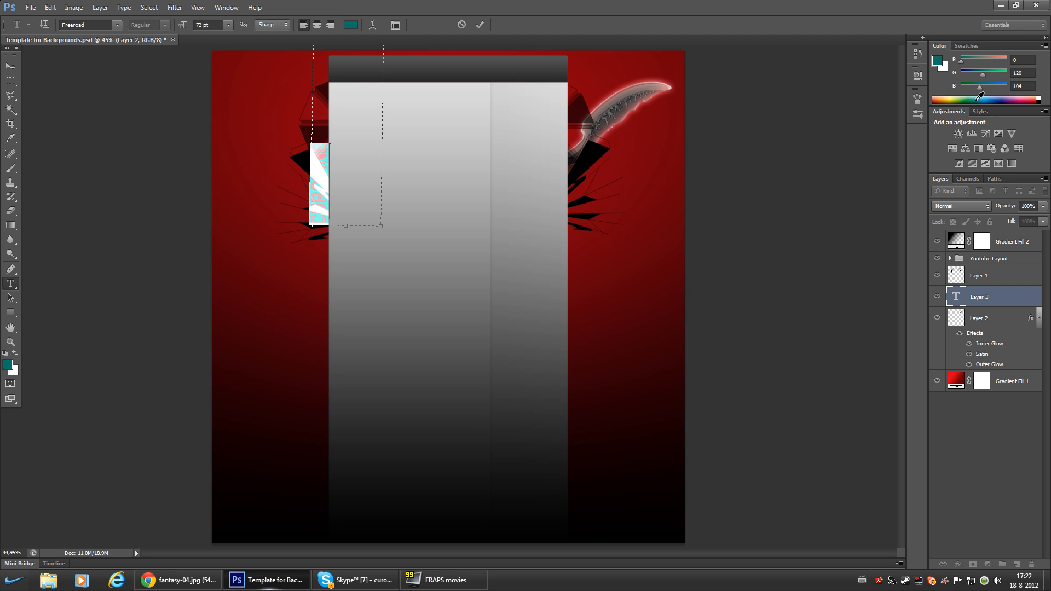
left_click(978, 100)
left_click(999, 99)
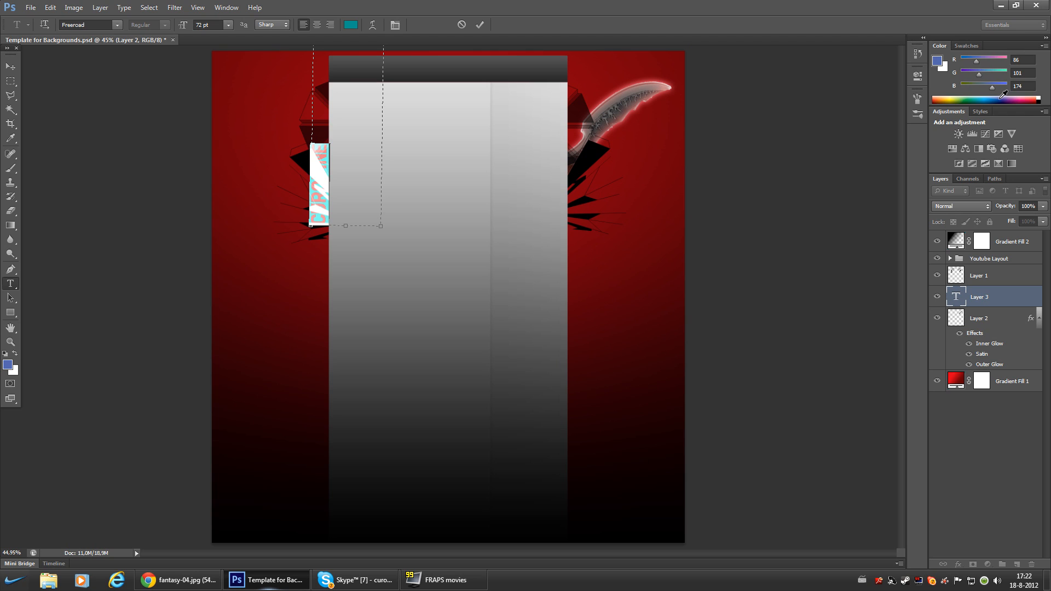
left_click_drag(1000, 98, 1040, 99)
left_click(1039, 102)
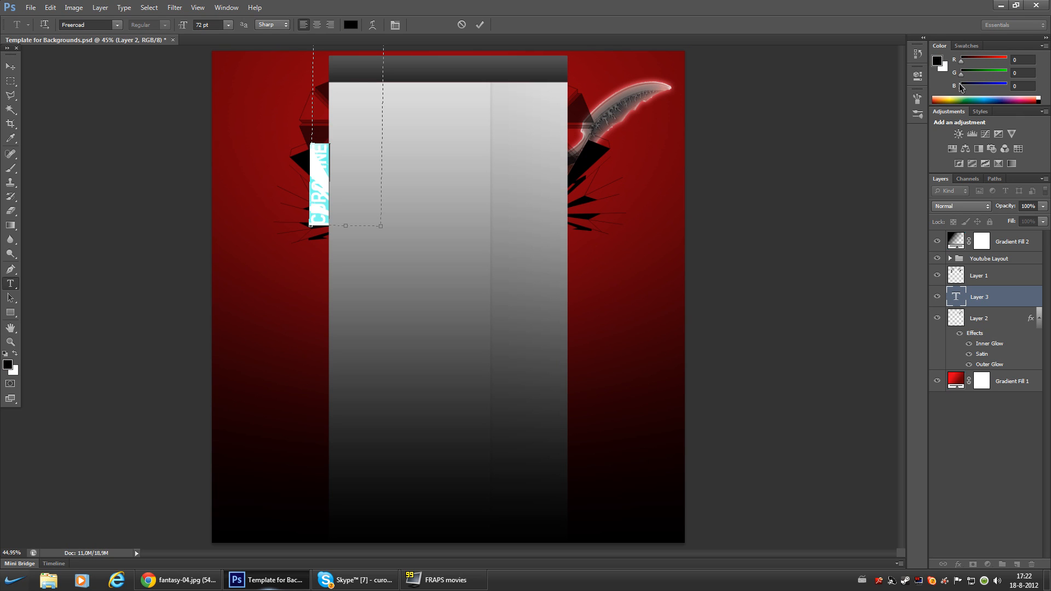
left_click(938, 61)
left_click(686, 485)
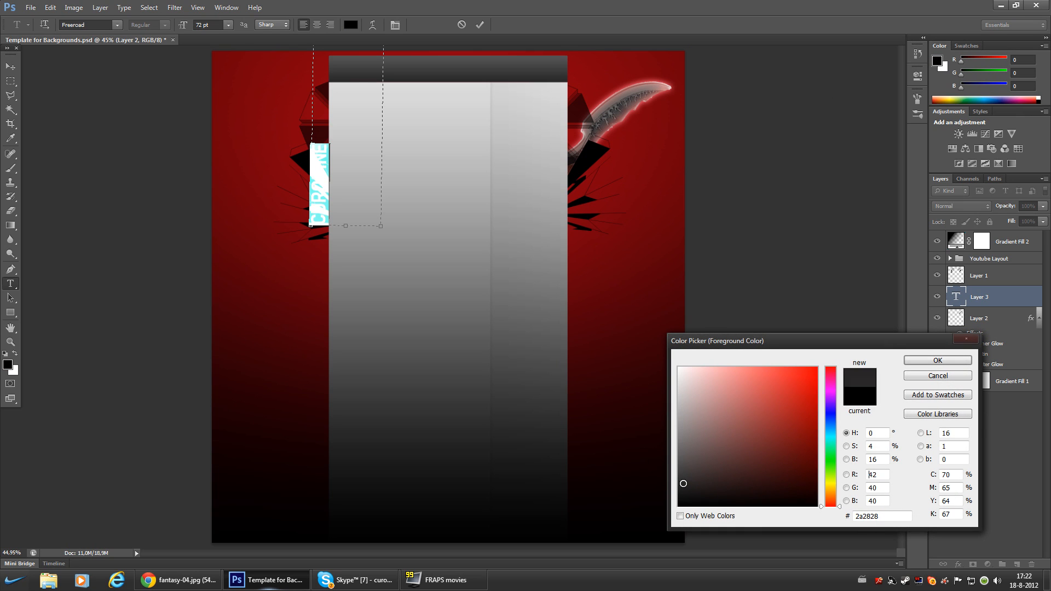
left_click(938, 360)
left_click(335, 160)
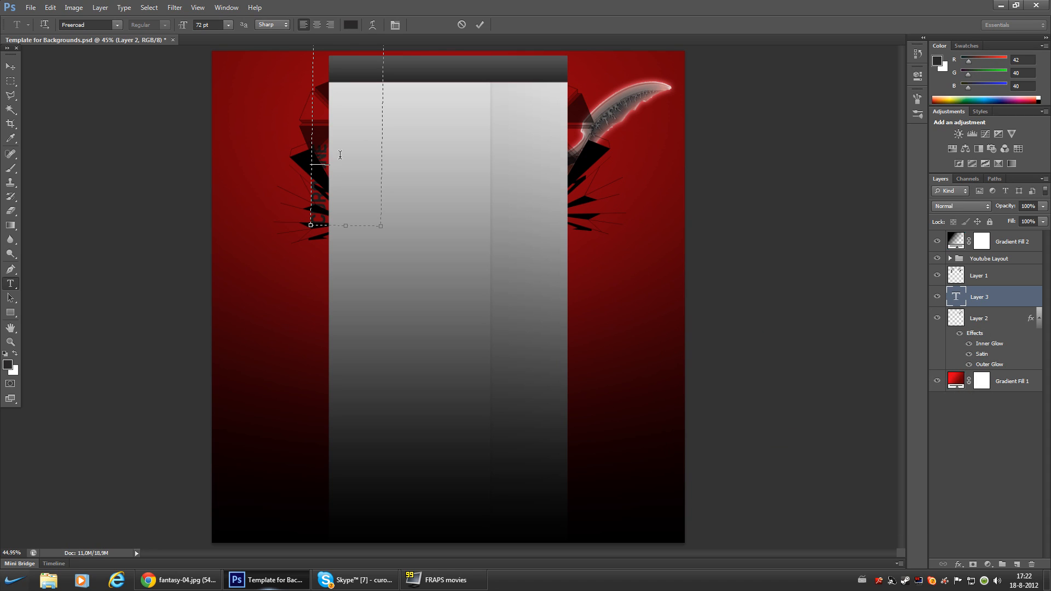
- Move the CURODINE text layer above Layer 1 and raise the text slightly along the layout's left edge
left_click_drag(973, 305, 967, 274)
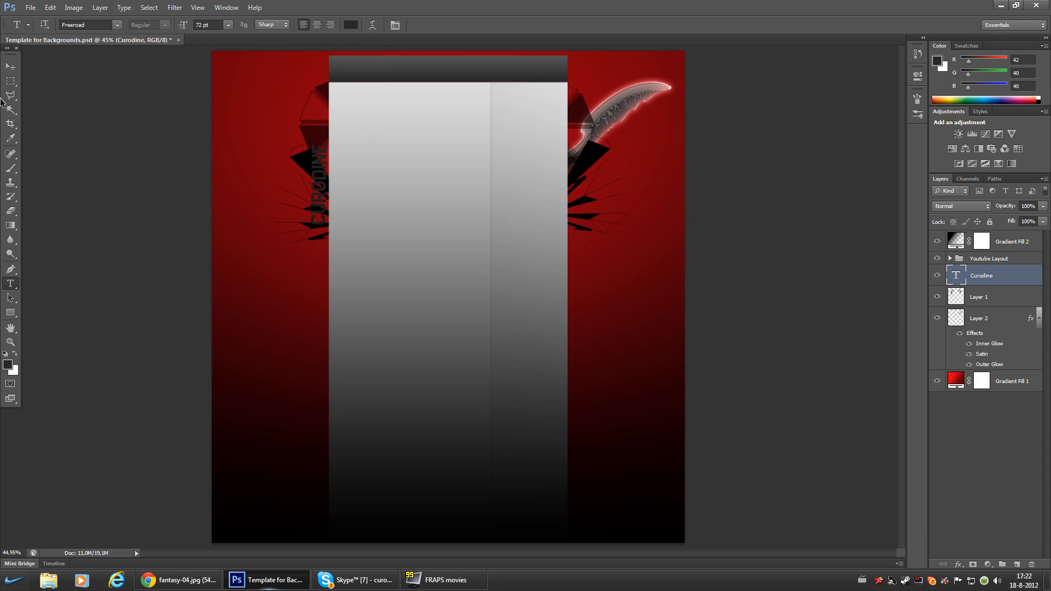
left_click(10, 66)
left_click_drag(324, 201, 322, 189)
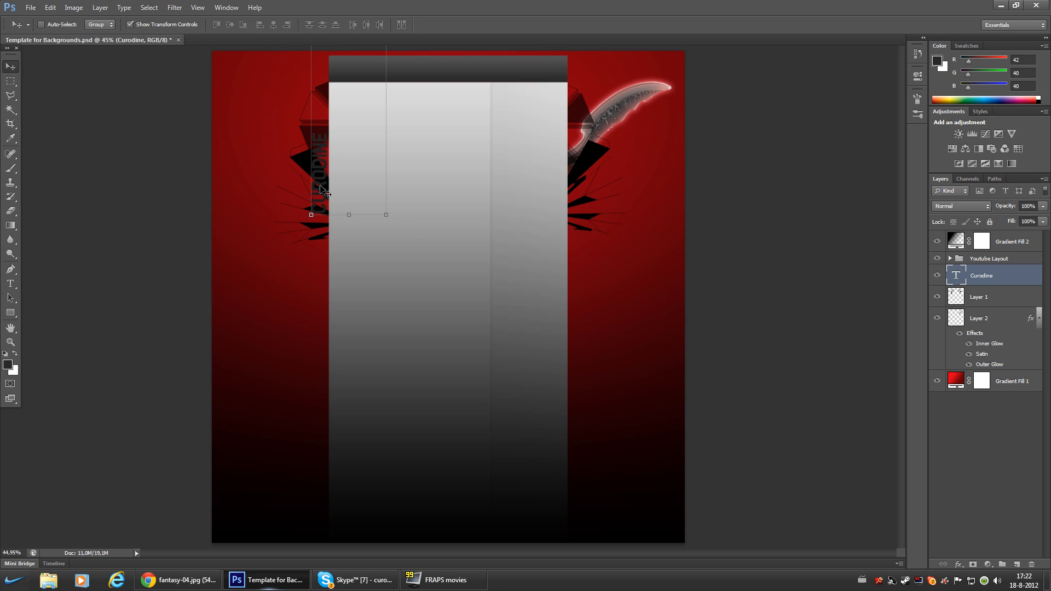
left_click(11, 81)
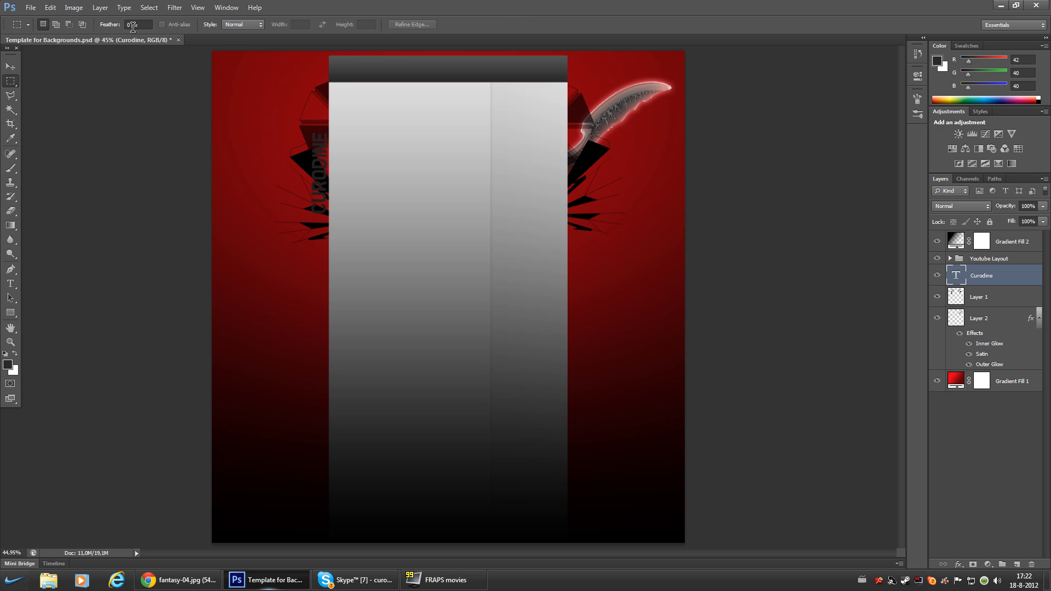
- Save a copy of the background in JPEG format as Template for Backgrounds.jpg in the Photoshop Files folder
left_click(30, 8)
left_click(173, 139)
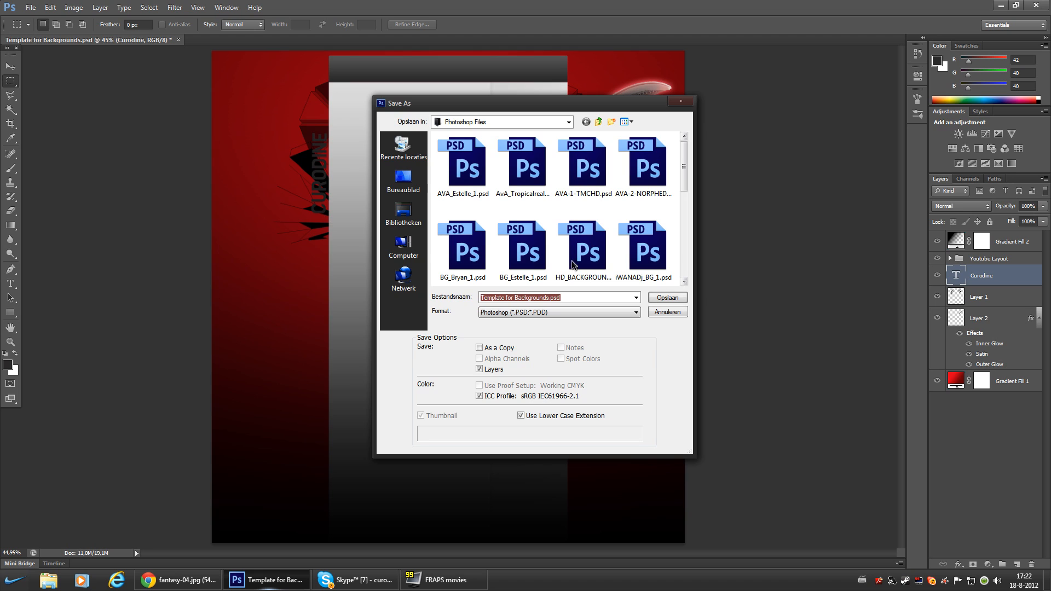
left_click(529, 313)
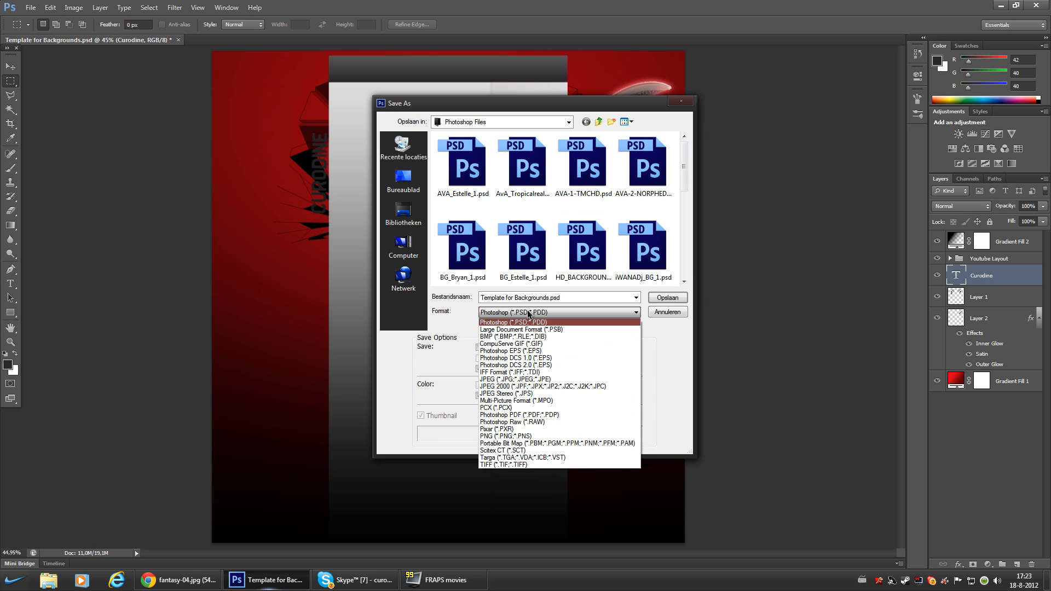
left_click(491, 378)
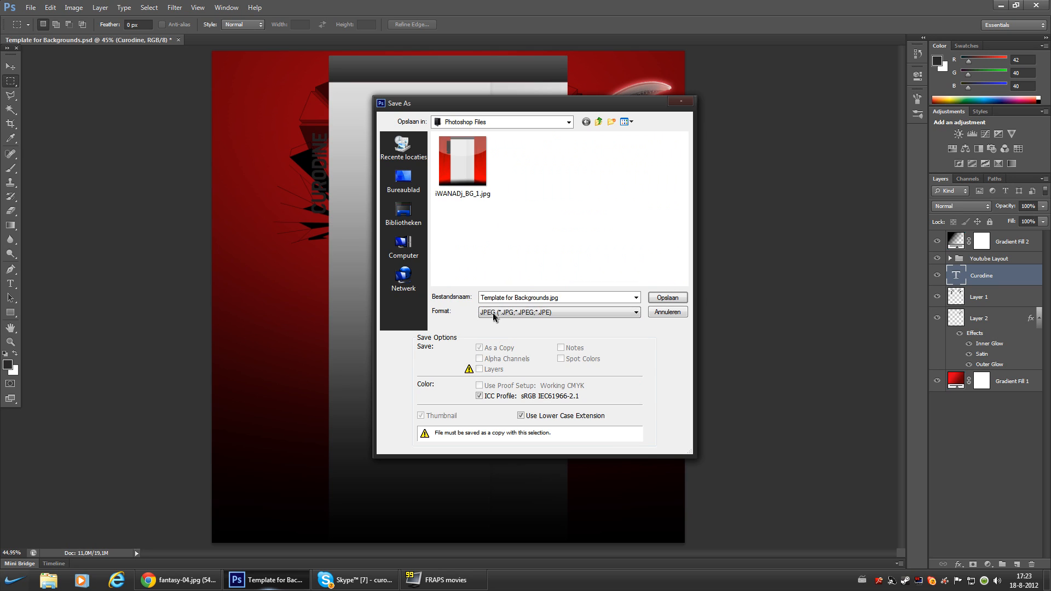